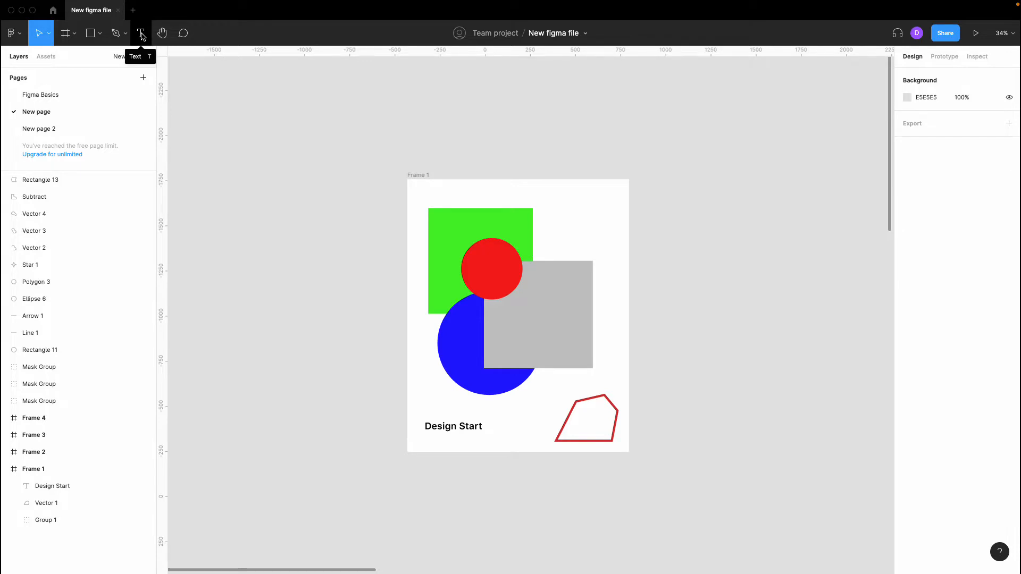
- Create a text layer with placeholder text on the empty canvas left of Frame 1
{"action": "left_click", "coordinate": [142, 36]}
{"action": "scroll", "coordinate": [293, 207], "scroll_direction": "left", "scroll_amount": 4}
{"action": "scroll", "coordinate": [292, 208], "scroll_direction": "down", "scroll_amount": 1}
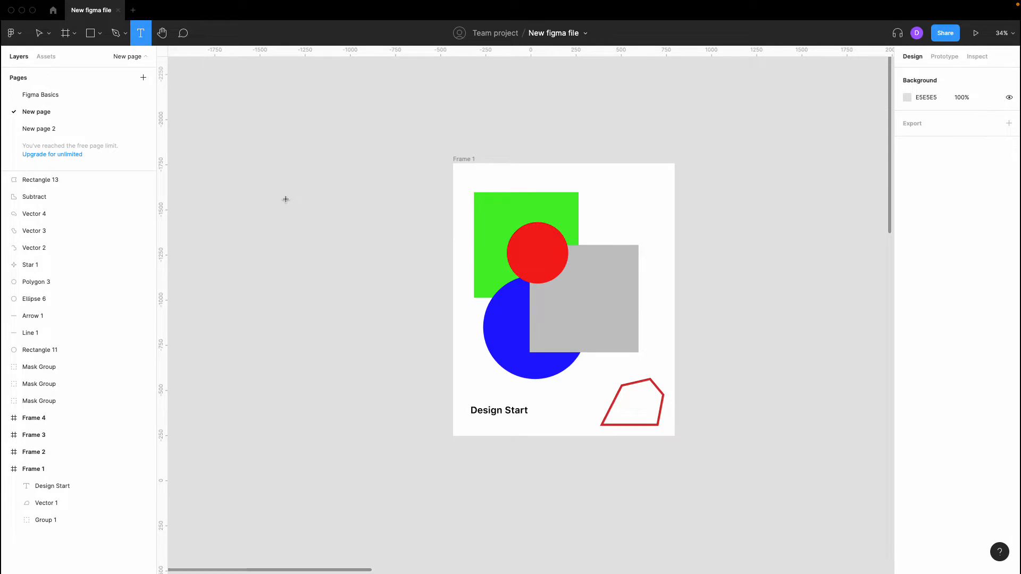
{"action": "left_click", "coordinate": [271, 188]}
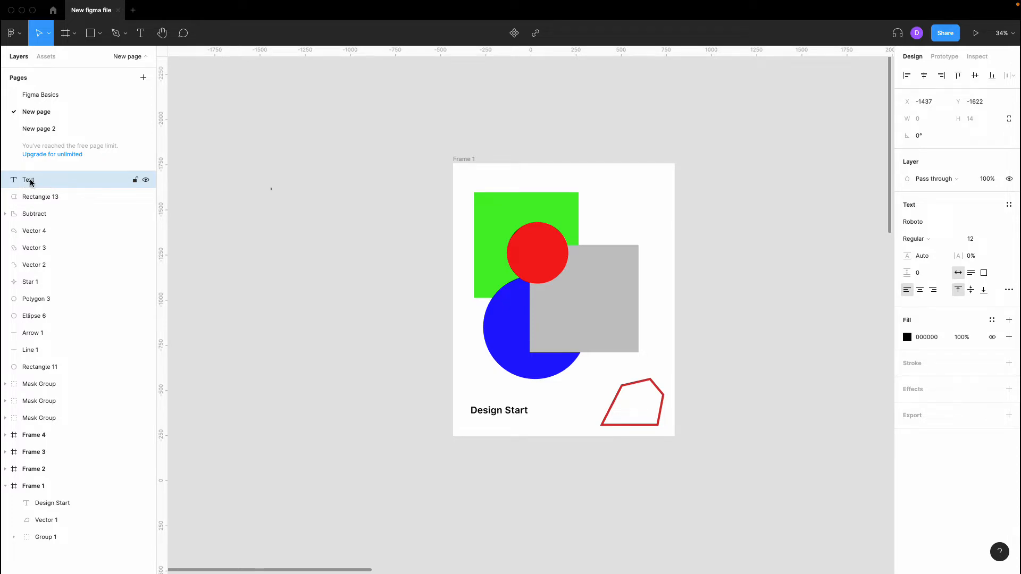
{"action": "type", "text": "Asdjsdkjdskdj"}
{"action": "key", "text": "Escape"}
- Replace the placeholder with 'Design start', then select that text layer
{"action": "scroll", "coordinate": [257, 182], "scroll_direction": "up", "scroll_amount": 10}
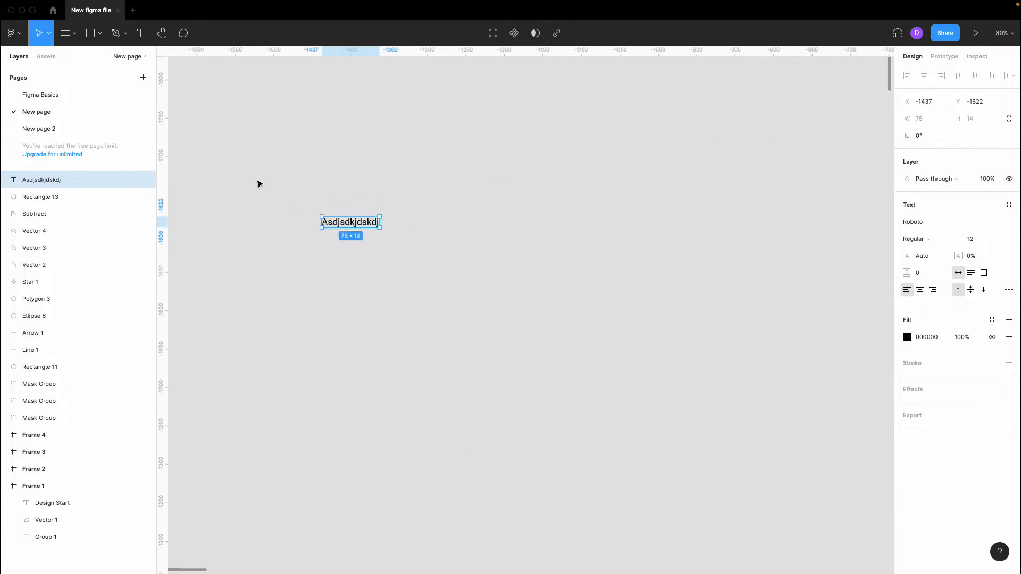
{"action": "double_click", "coordinate": [352, 241]}
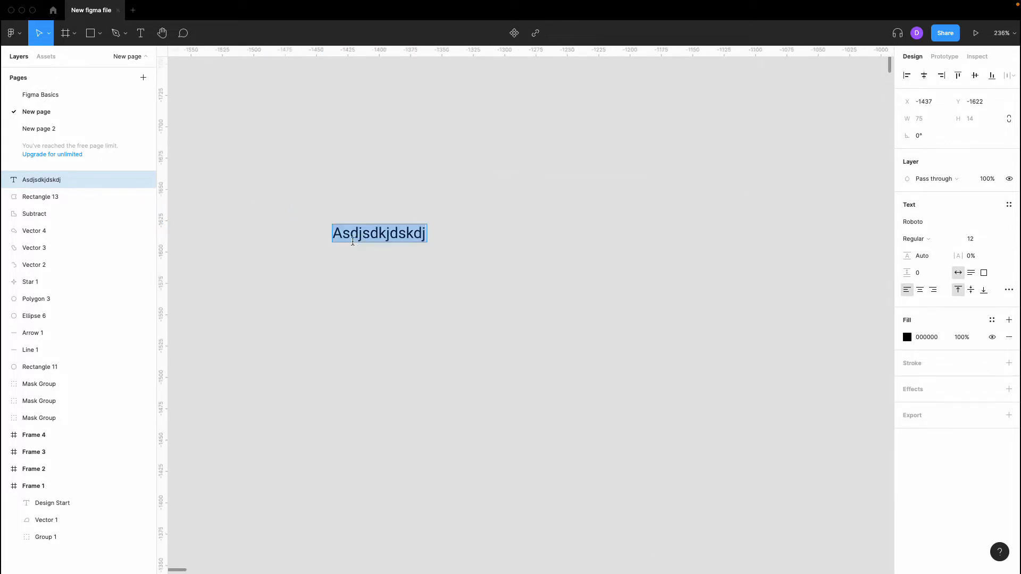
{"action": "type", "text": "Design sytart"}
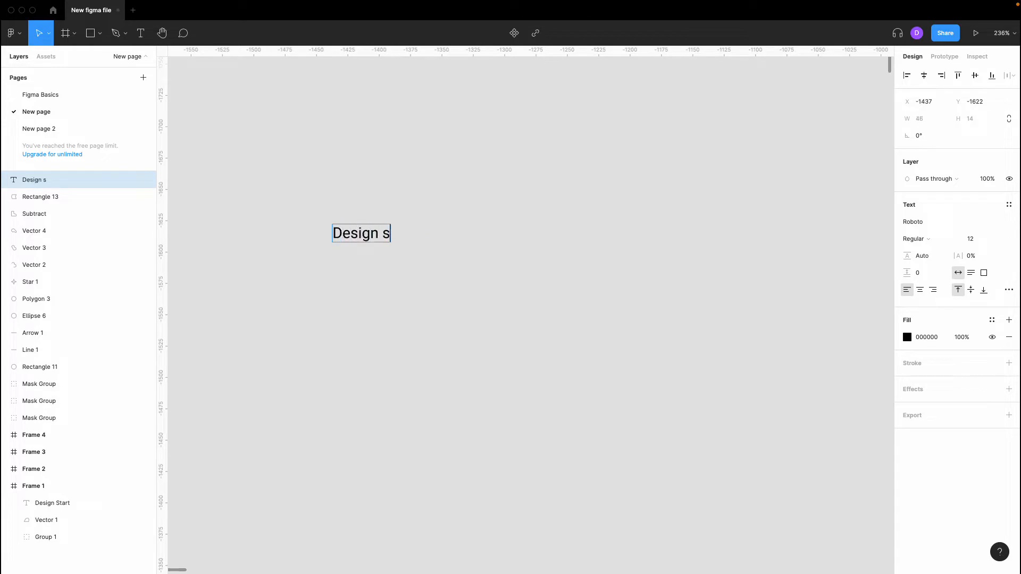
{"action": "key", "text": "BackSpace"}
{"action": "key", "text": "BackSpace"}
{"action": "key", "text": "BackSpace"}
{"action": "key", "text": "BackSpace"}
{"action": "key", "text": "BackSpace"}
{"action": "type", "text": "tart"}
{"action": "key", "text": "Escape"}
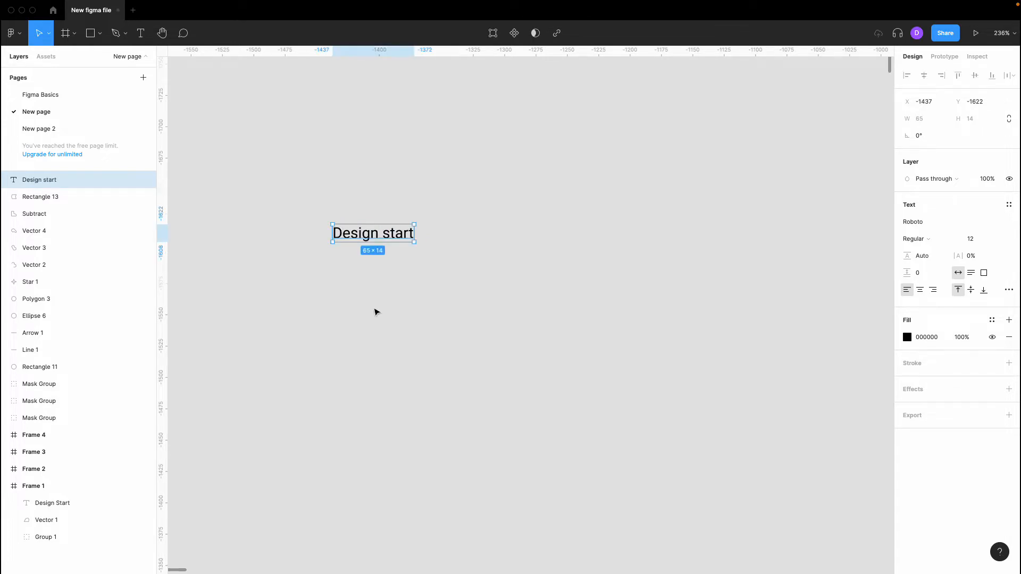
{"action": "left_click", "coordinate": [376, 312]}
{"action": "scroll", "coordinate": [376, 312], "scroll_direction": "left", "scroll_amount": 2}
{"action": "scroll", "coordinate": [376, 312], "scroll_direction": "up", "scroll_amount": 1}
{"action": "left_click", "coordinate": [429, 264]}
{"action": "scroll", "coordinate": [432, 266], "scroll_direction": "left", "scroll_amount": 2}
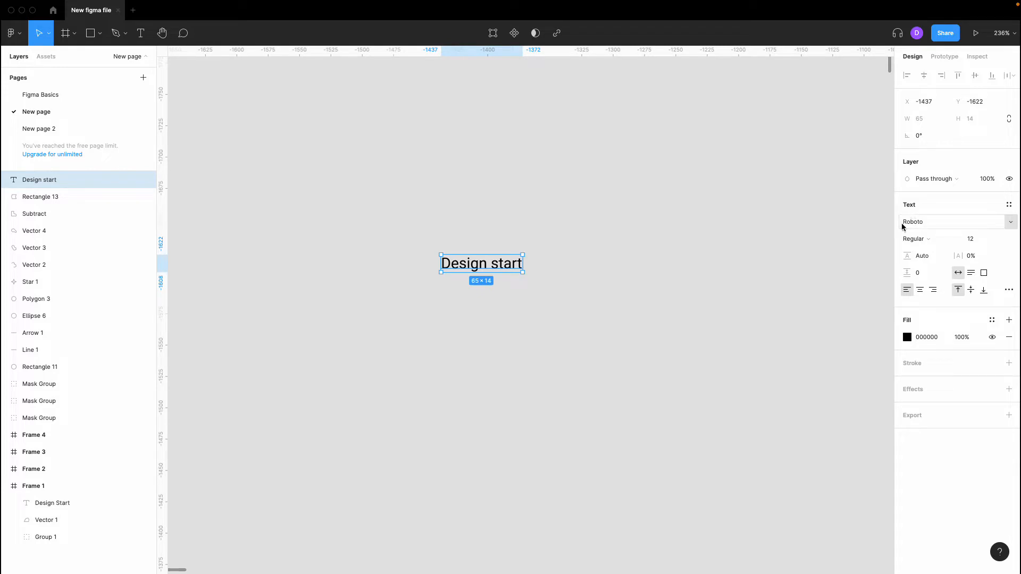
- Try the Roboto Mono font with Medium, then Bold weight
{"action": "left_click", "coordinate": [1012, 226]}
{"action": "left_click", "coordinate": [985, 222]}
{"action": "left_click", "coordinate": [986, 222]}
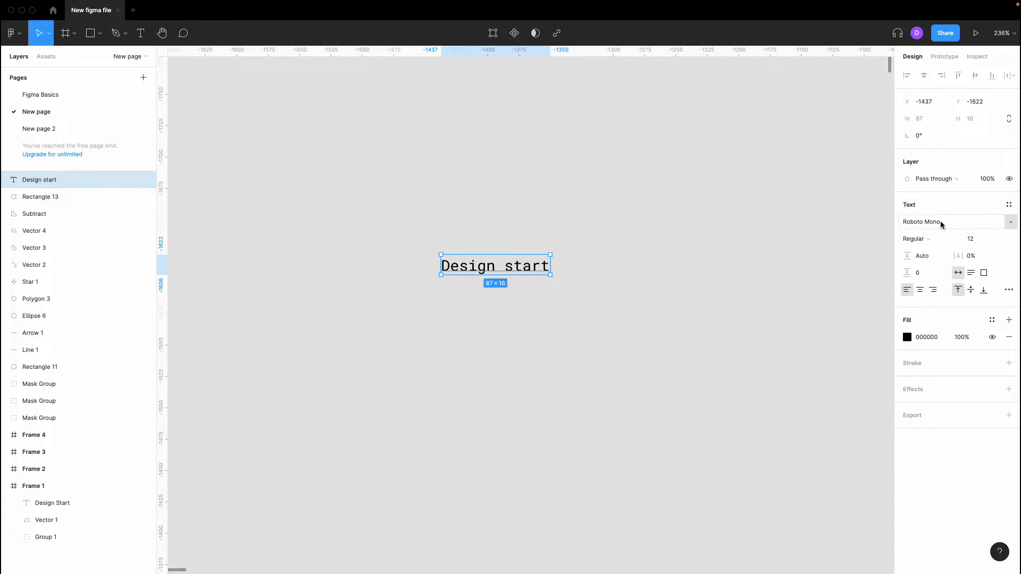
{"action": "left_click", "coordinate": [925, 239]}
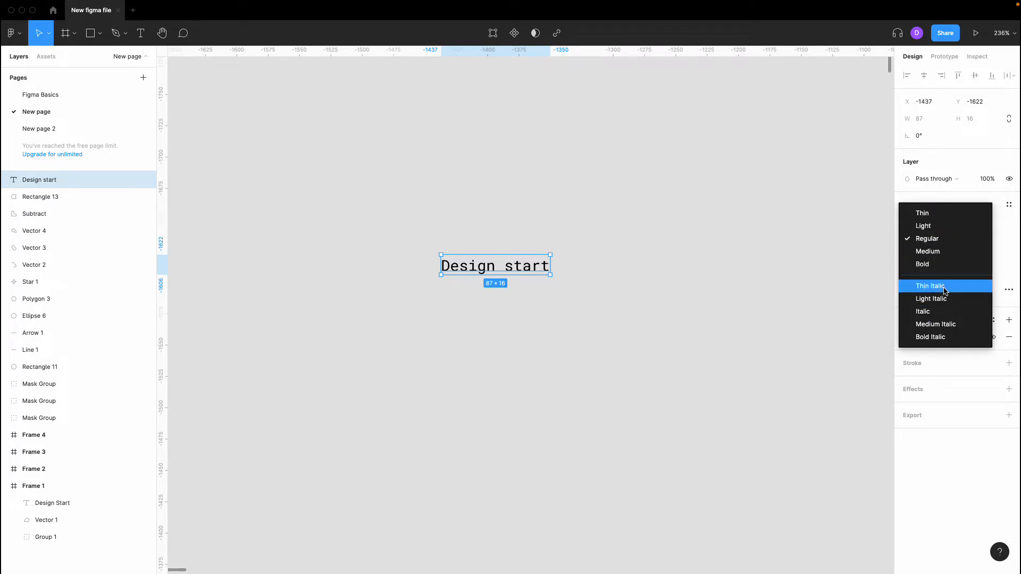
{"action": "left_click", "coordinate": [944, 251]}
{"action": "left_click", "coordinate": [945, 244]}
{"action": "left_click", "coordinate": [945, 250]}
- Switch the font back to Roboto, keeping the weight at Bold
{"action": "left_click", "coordinate": [1010, 222]}
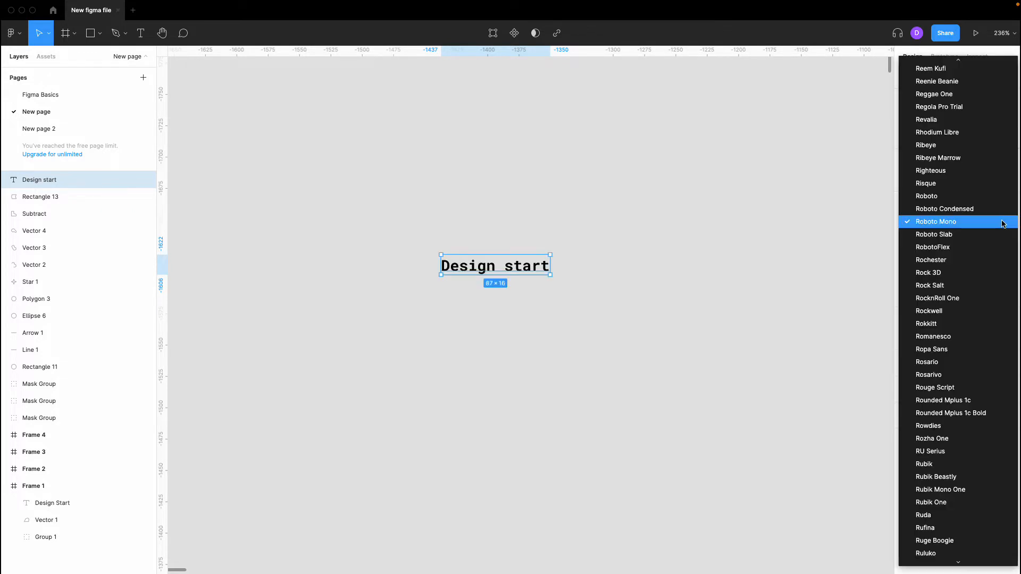
{"action": "left_click", "coordinate": [985, 200]}
{"action": "left_click", "coordinate": [938, 240]}
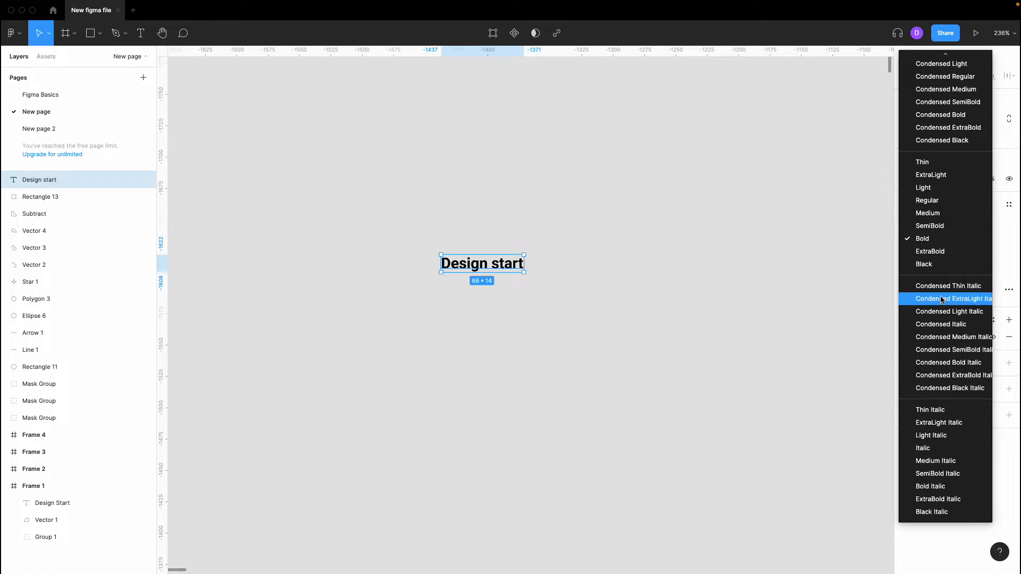
{"action": "left_click", "coordinate": [952, 239]}
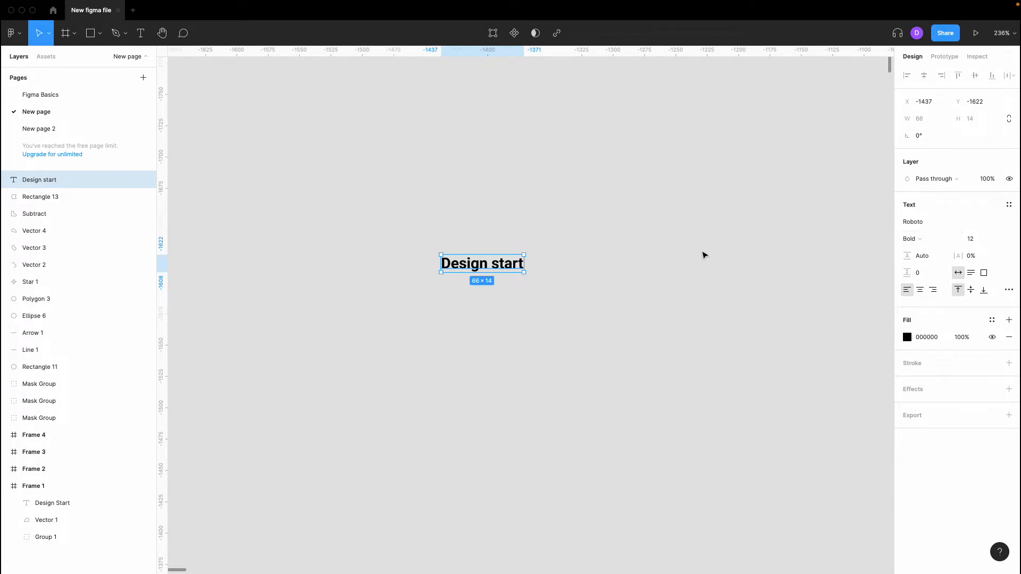
- Raise the Design start text's font size to 24
{"action": "left_click", "coordinate": [985, 240]}
{"action": "key", "text": "Up"}
{"action": "key", "text": "Up"}
{"action": "key", "text": "Up"}
{"action": "key", "text": "Up"}
{"action": "key", "text": "Up"}
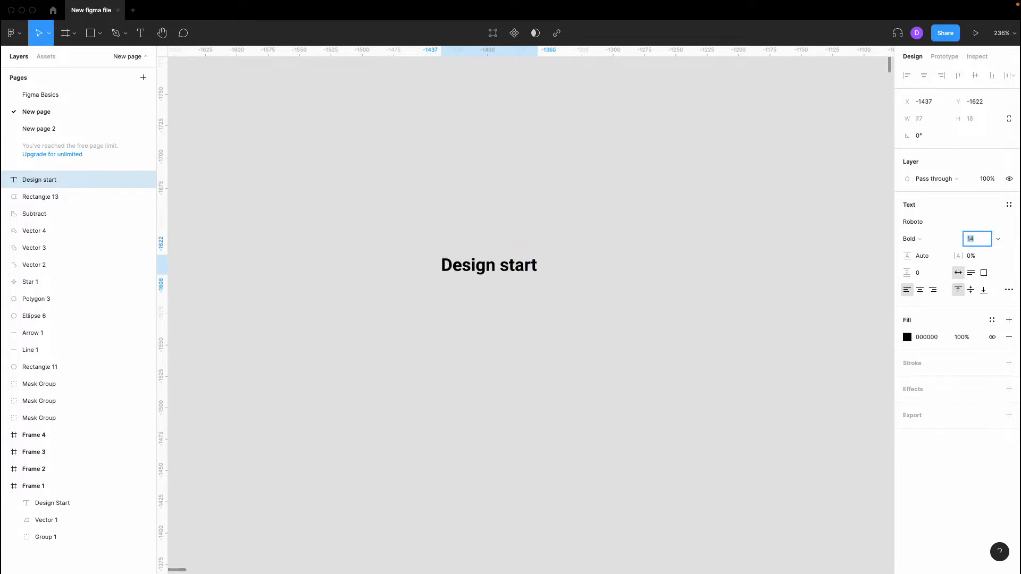
{"action": "key", "text": "Up"}
{"action": "key", "text": "Up"}
{"action": "key", "text": "Up"}
{"action": "key", "text": "Up"}
{"action": "key", "text": "Up"}
{"action": "key", "text": "Up"}
{"action": "key", "text": "Up"}
{"action": "left_click", "coordinate": [756, 241]}
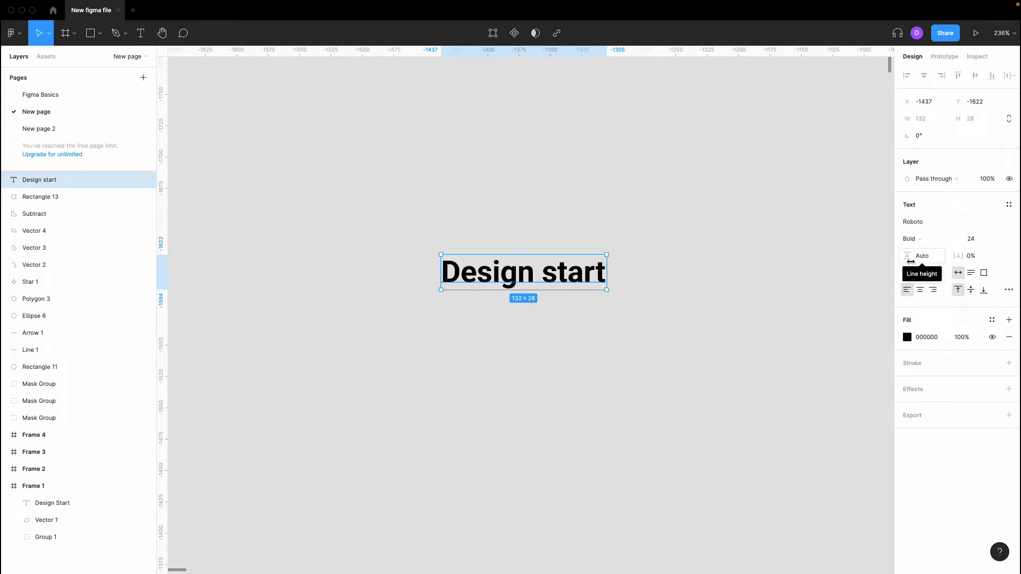
- Add a second line reading 'Another row' below Design start
{"action": "double_click", "coordinate": [597, 274]}
{"action": "left_click", "coordinate": [605, 271]}
{"action": "key", "text": "Return"}
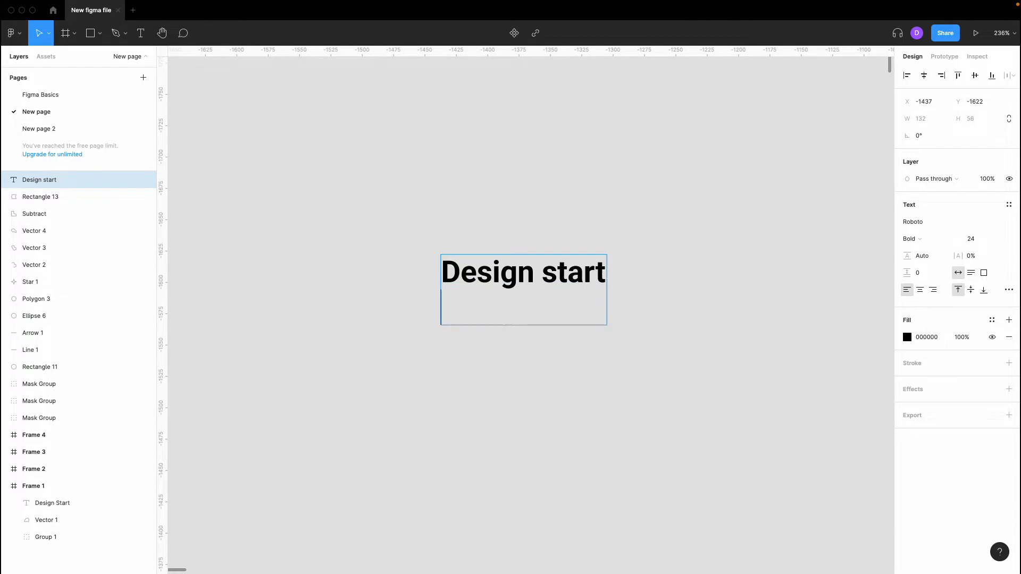
{"action": "type", "text": "Another tow"}
{"action": "key", "text": "BackSpace"}
{"action": "key", "text": "BackSpace"}
{"action": "key", "text": "BackSpace"}
{"action": "type", "text": "row"}
{"action": "left_click", "coordinate": [608, 360]}
{"action": "left_click", "coordinate": [550, 302]}
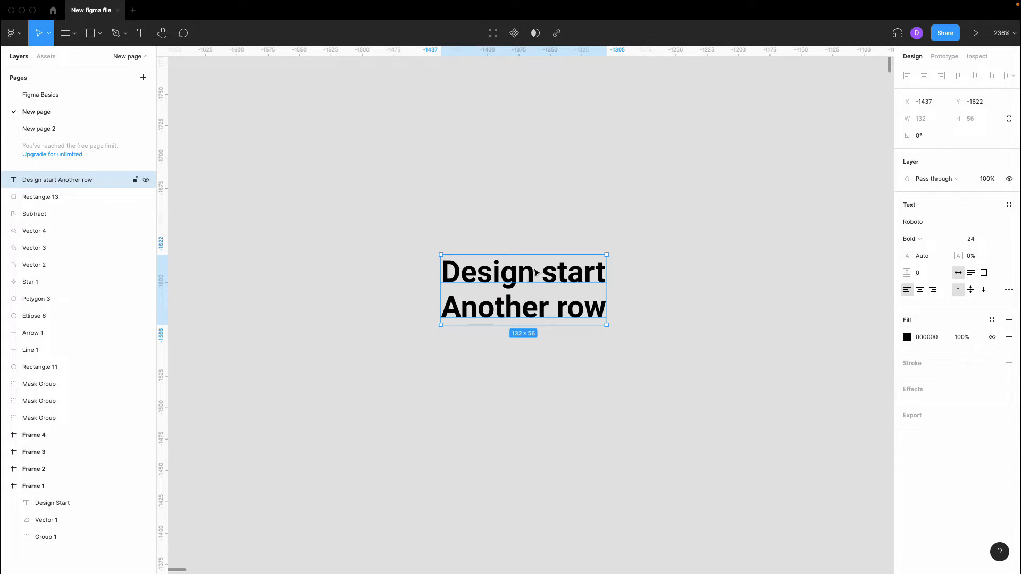
{"action": "left_click", "coordinate": [925, 259]}
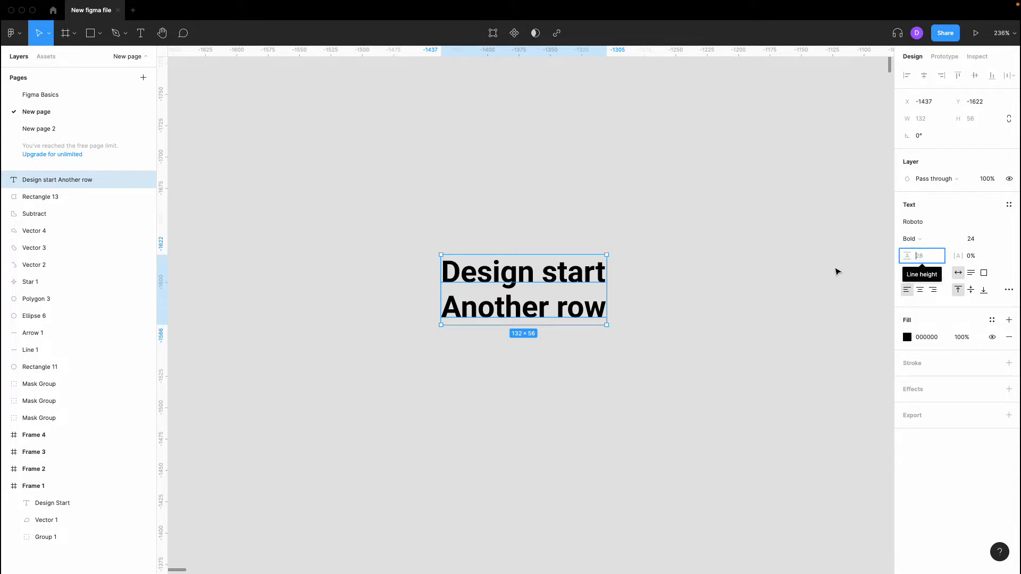
- Set the two-line text's line height to 32, then raise it to 47
{"action": "left_click", "coordinate": [837, 272]}
{"action": "left_click", "coordinate": [601, 277]}
{"action": "left_click", "coordinate": [925, 255]}
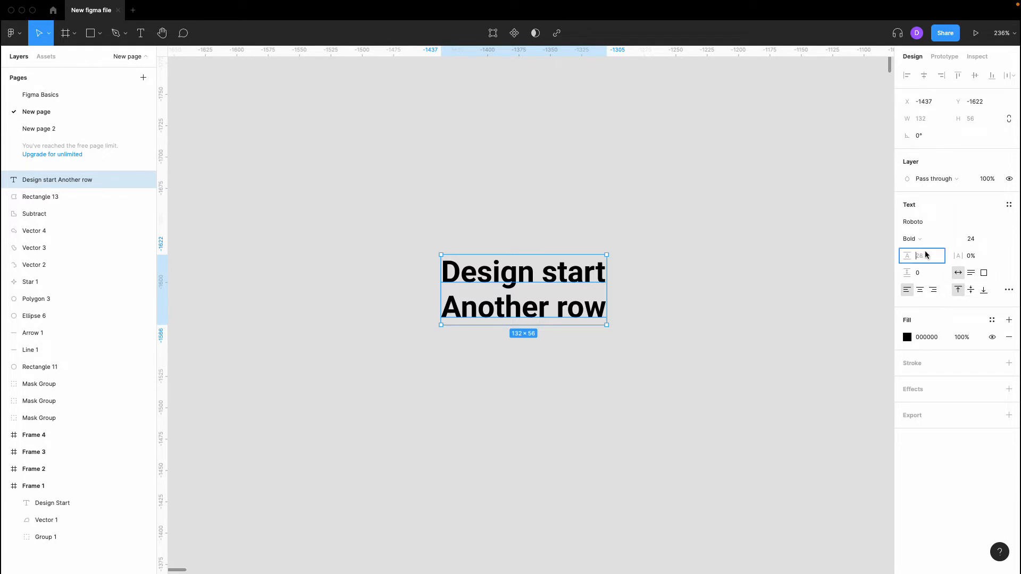
{"action": "type", "text": "32"}
{"action": "key", "text": "Return"}
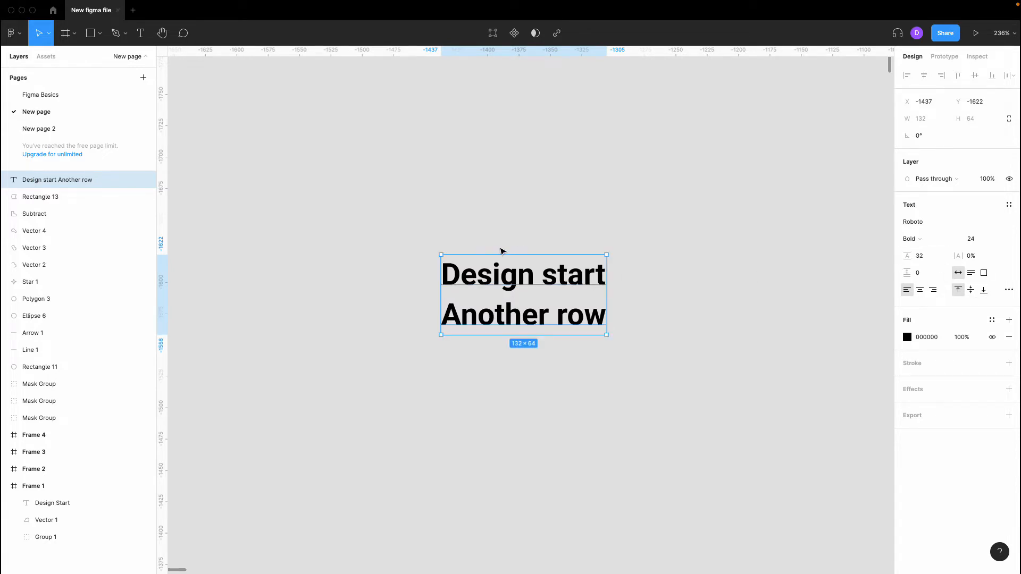
{"action": "left_click", "coordinate": [924, 259]}
{"action": "key", "text": "Up"}
{"action": "key", "text": "Up"}
{"action": "key", "text": "Up"}
{"action": "key", "text": "Up"}
{"action": "key", "text": "Up"}
{"action": "key", "text": "Up"}
{"action": "key", "text": "Up"}
{"action": "key", "text": "Up"}
{"action": "key", "text": "Up"}
{"action": "key", "text": "Up"}
{"action": "key", "text": "Up"}
{"action": "key", "text": "Up"}
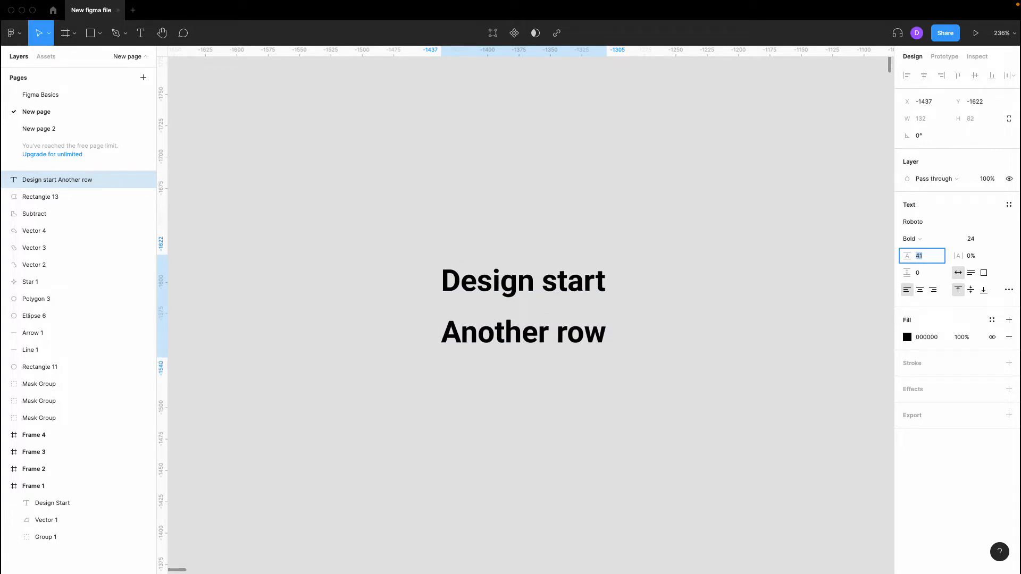
{"action": "key", "text": "Up"}
{"action": "key", "text": "Up"}
{"action": "key", "text": "Up"}
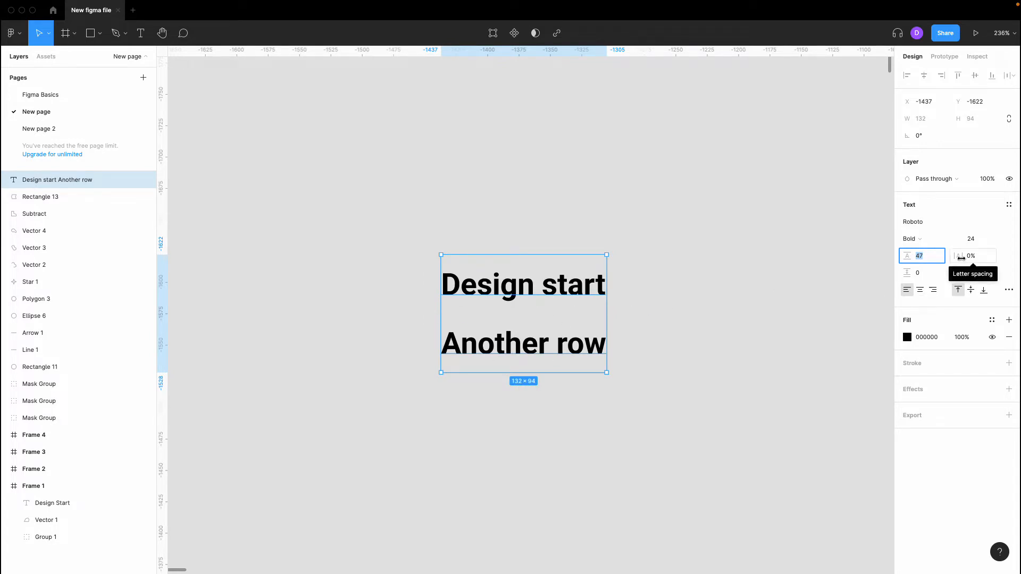
{"action": "left_click", "coordinate": [805, 273]}
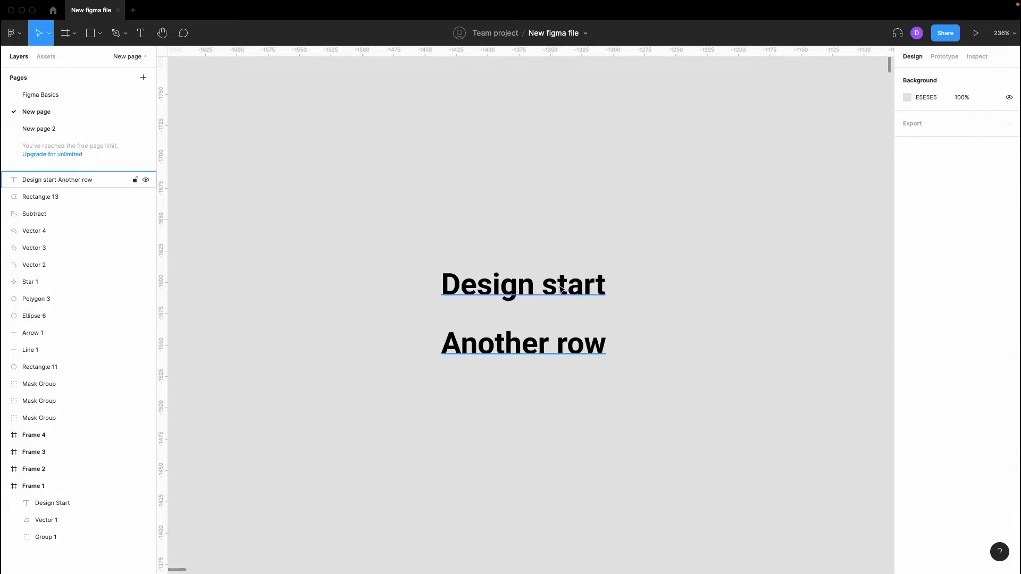
- Try wider letter spacing, then reset it to 0%
{"action": "left_click", "coordinate": [502, 285]}
{"action": "left_click", "coordinate": [969, 256]}
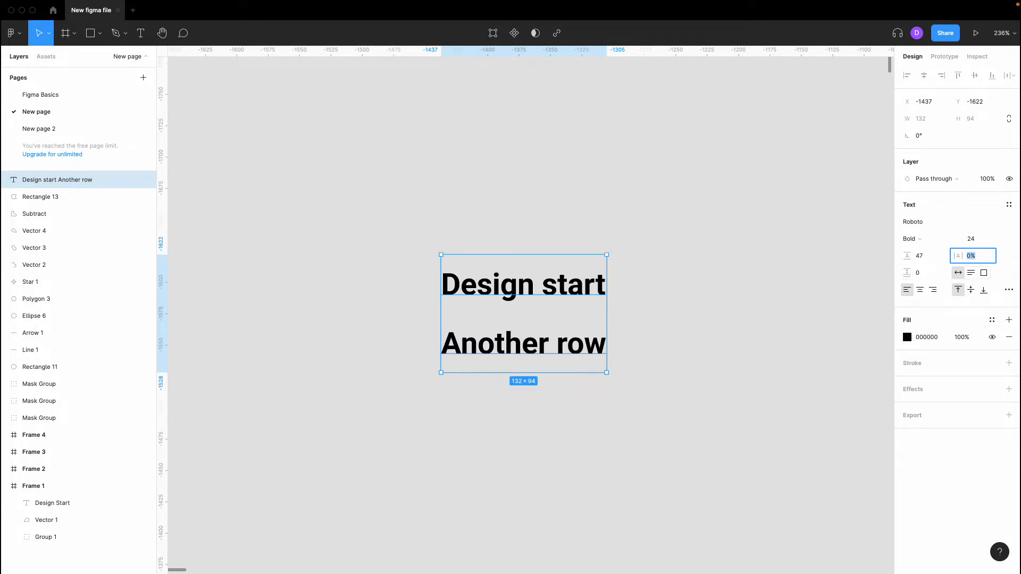
{"action": "key", "text": "Up"}
{"action": "key", "text": "Up"}
{"action": "key", "text": "Up"}
{"action": "key", "text": "Up"}
{"action": "key", "text": "Up"}
{"action": "key", "text": "Up"}
{"action": "key", "text": "Up"}
{"action": "key", "text": "Up"}
{"action": "key", "text": "Up"}
{"action": "key", "text": "Up"}
{"action": "key", "text": "Up"}
{"action": "key", "text": "Up"}
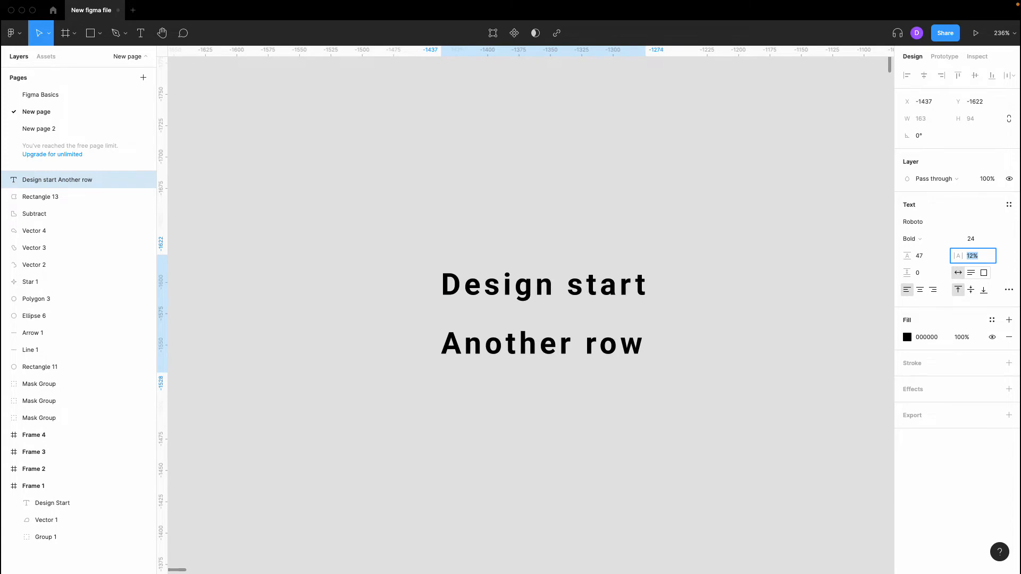
{"action": "type", "text": "0"}
{"action": "key", "text": "Return"}
{"action": "left_click", "coordinate": [807, 270]}
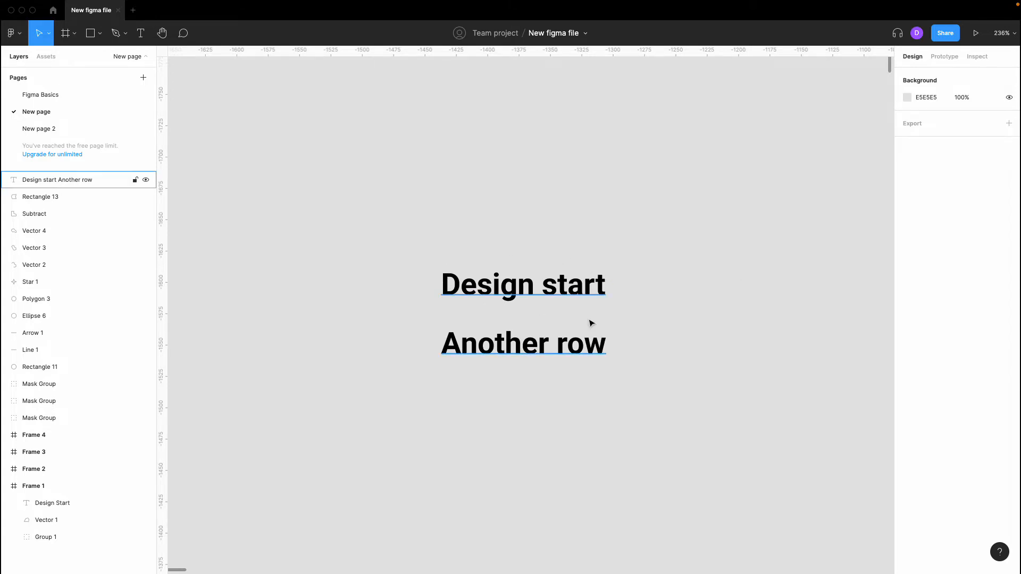
{"action": "left_click", "coordinate": [598, 303]}
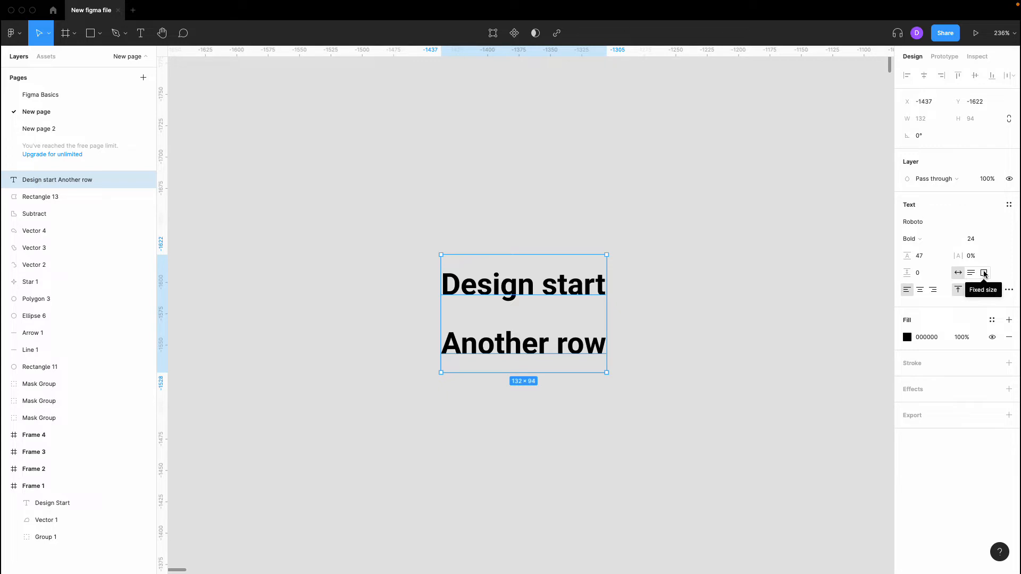
- Delete the 'Another row' line and append 'sldaldkakdadk;asd' after Design start
{"action": "double_click", "coordinate": [600, 298]}
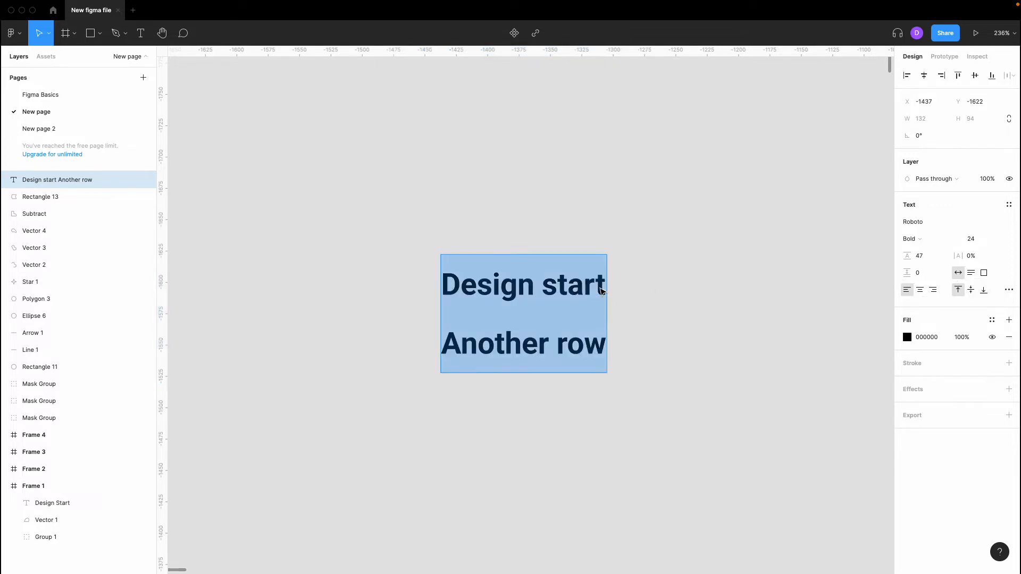
{"action": "left_click_drag", "start_coordinate": [604, 335], "coordinate": [449, 336]}
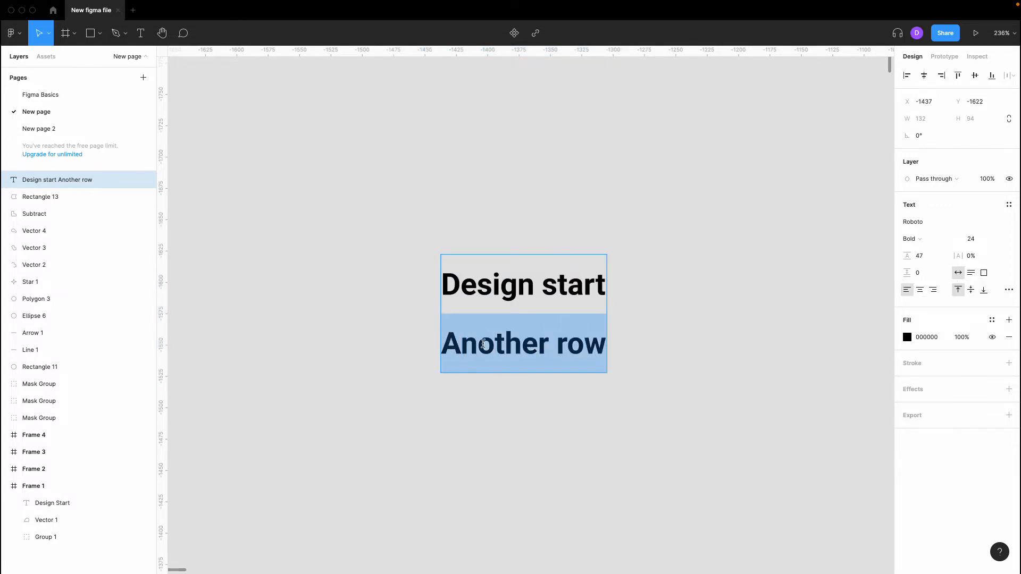
{"action": "key", "text": "BackSpace"}
{"action": "key", "text": "BackSpace"}
{"action": "key", "text": "Escape"}
{"action": "double_click", "coordinate": [596, 289]}
{"action": "left_click", "coordinate": [597, 291]}
{"action": "type", "text": "sldaldkakdadk;asd"}
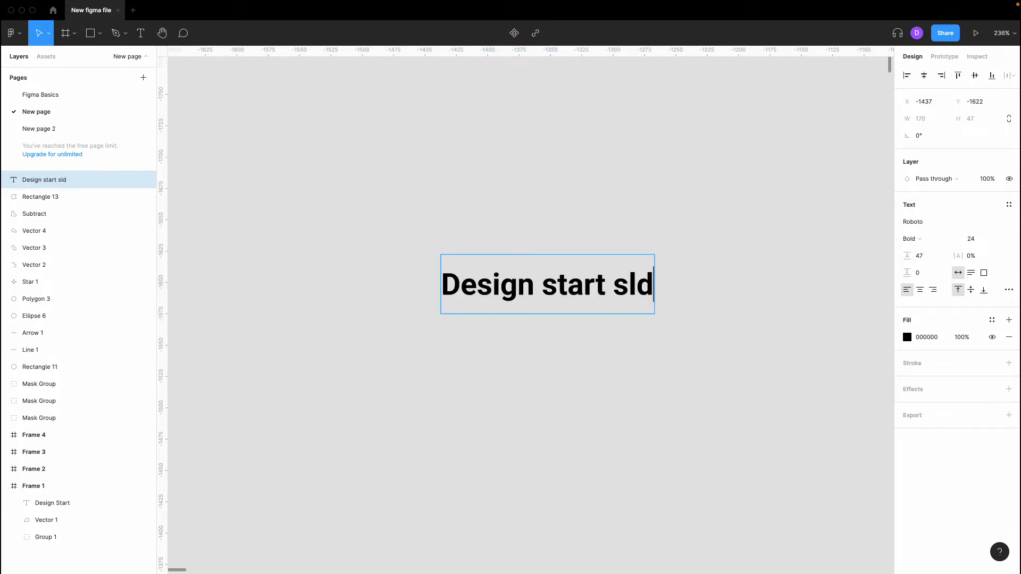
{"action": "left_click", "coordinate": [595, 358]}
- Widen the text box to 562 wide by dragging its right edge
{"action": "scroll", "coordinate": [595, 354], "scroll_direction": "down", "scroll_amount": 3}
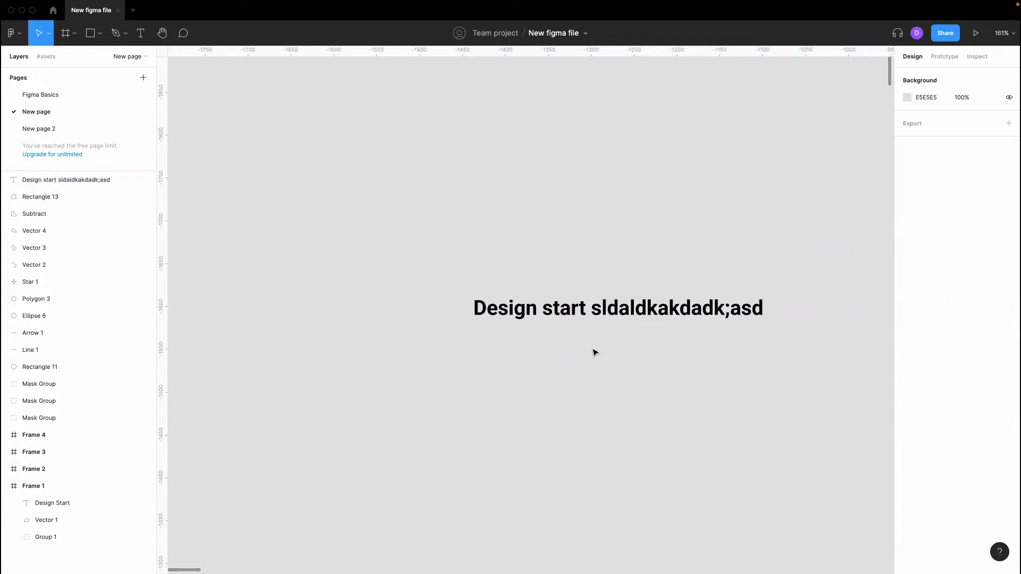
{"action": "left_click", "coordinate": [590, 311]}
{"action": "scroll", "coordinate": [587, 314], "scroll_direction": "down", "scroll_amount": 2}
{"action": "scroll", "coordinate": [587, 313], "scroll_direction": "right", "scroll_amount": 1}
{"action": "left_click_drag", "start_coordinate": [655, 310], "coordinate": [817, 314]}
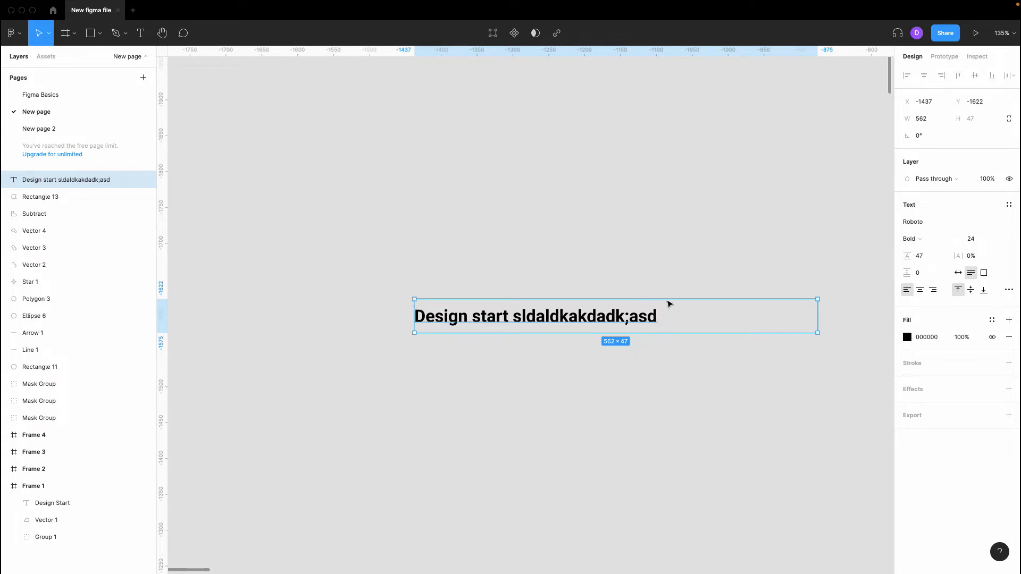
- Switch the text box to Auto width, fitting it at 339, then to Fixed size
{"action": "scroll", "coordinate": [659, 303], "scroll_direction": "right", "scroll_amount": 2}
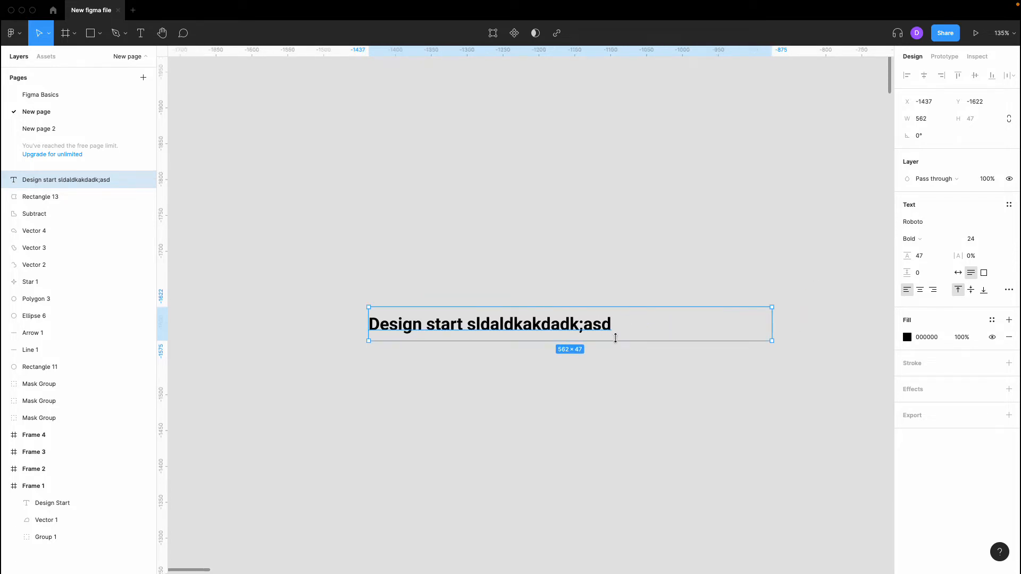
{"action": "scroll", "coordinate": [614, 338], "scroll_direction": "right", "scroll_amount": 1}
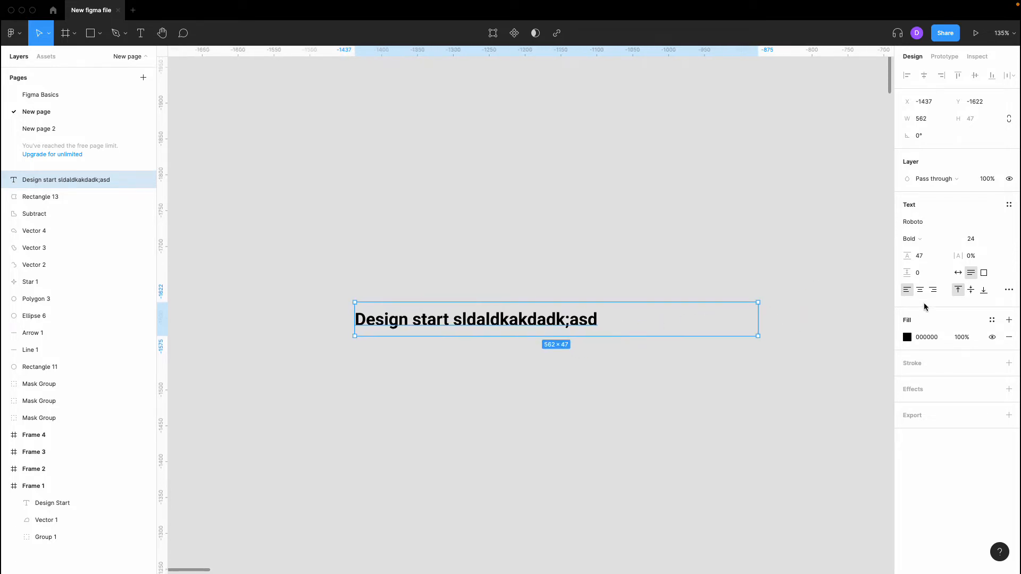
{"action": "left_click", "coordinate": [957, 272]}
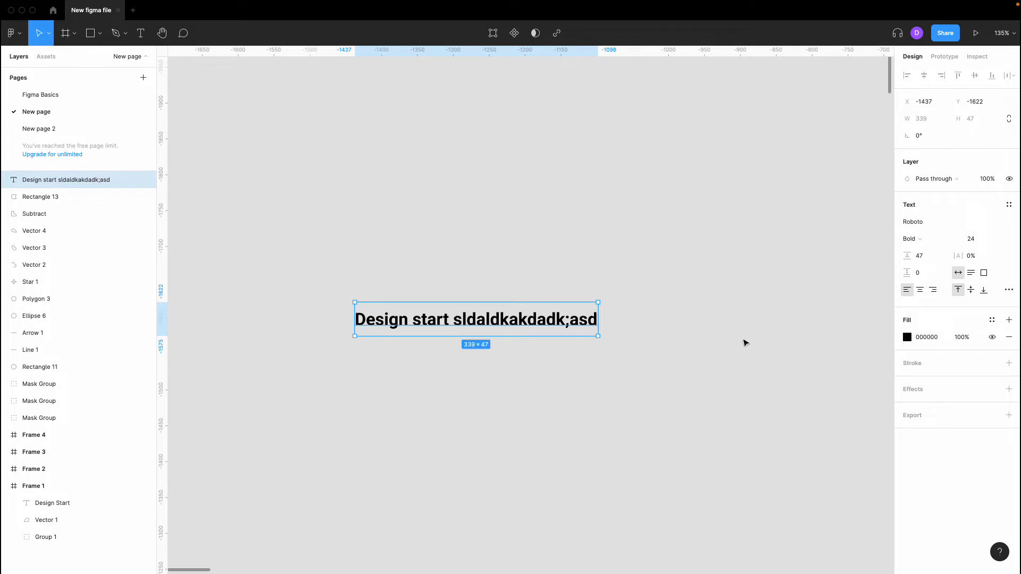
{"action": "left_click", "coordinate": [984, 273]}
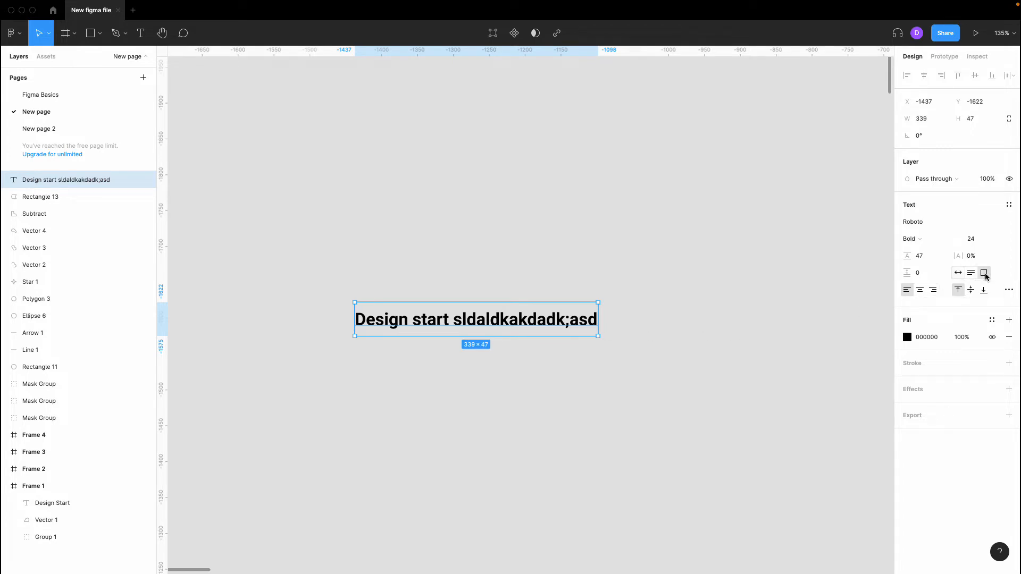
- Type trial characters at the end of the text, then delete them
{"action": "double_click", "coordinate": [596, 316]}
{"action": "left_click", "coordinate": [596, 316]}
{"action": "type", "text": "dfkjdfjkdf"}
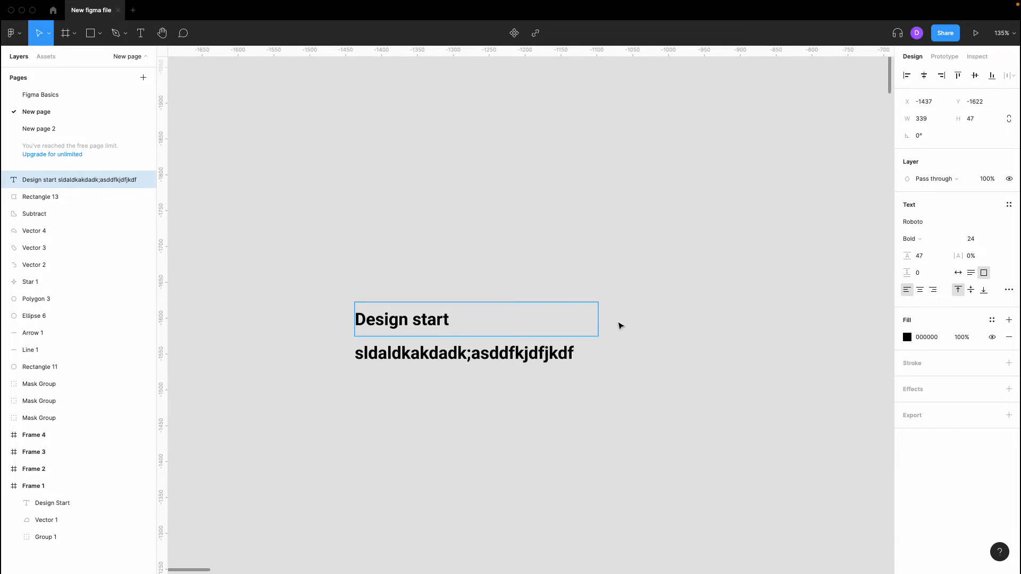
{"action": "key", "text": "BackSpace"}
{"action": "key", "text": "BackSpace"}
{"action": "key", "text": "BackSpace"}
{"action": "key", "text": "BackSpace"}
{"action": "key", "text": "BackSpace"}
{"action": "key", "text": "BackSpace"}
{"action": "key", "text": "BackSpace"}
{"action": "key", "text": "BackSpace"}
{"action": "key", "text": "BackSpace"}
{"action": "key", "text": "BackSpace"}
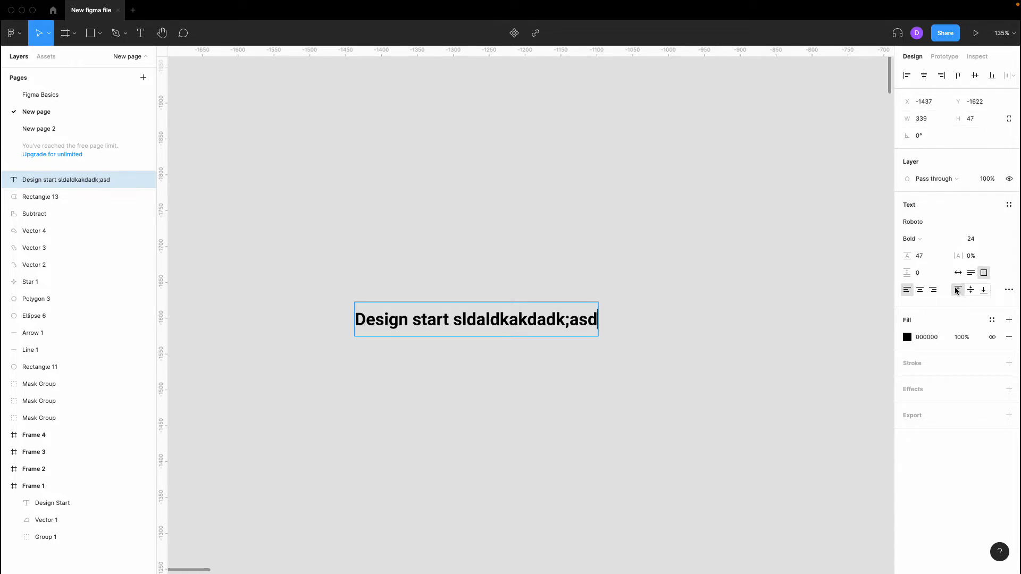
- Set the box width to 399 and append 'sdds' so the text ends 'asdsdds'
{"action": "left_click", "coordinate": [934, 121]}
{"action": "key", "text": "Up"}
{"action": "key", "text": "Up"}
{"action": "key", "text": "Up"}
{"action": "key", "text": "Up"}
{"action": "key", "text": "Up"}
{"action": "key", "text": "Up"}
{"action": "key", "text": "Up"}
{"action": "key", "text": "Up"}
{"action": "key", "text": "Up"}
{"action": "key", "text": "Up"}
{"action": "key", "text": "Up"}
{"action": "key", "text": "Up"}
{"action": "key", "text": "Up"}
{"action": "key", "text": "Up"}
{"action": "key", "text": "Up"}
{"action": "key", "text": "Up"}
{"action": "key", "text": "Up"}
{"action": "key", "text": "Up"}
{"action": "key", "text": "Up"}
{"action": "key", "text": "Up"}
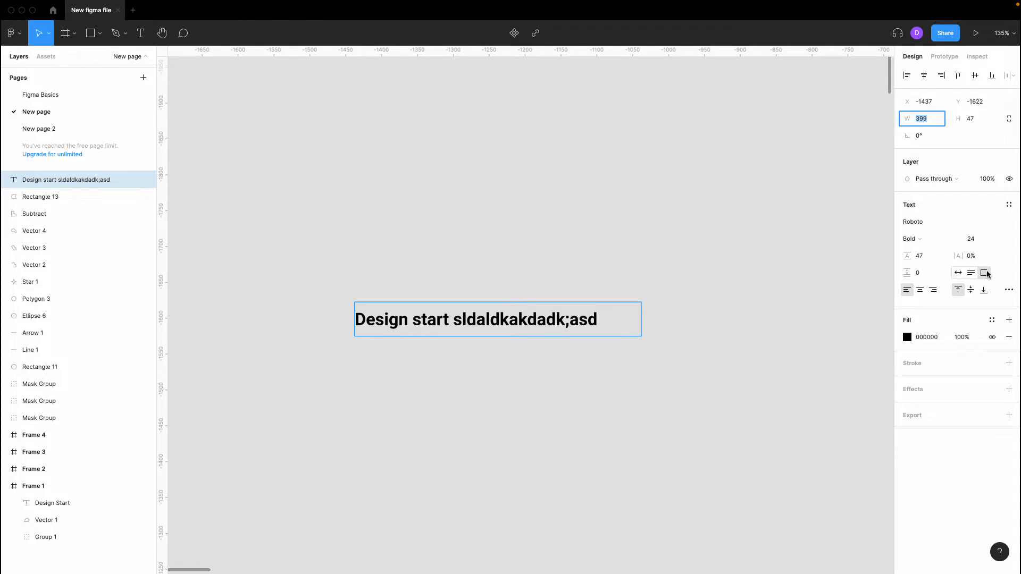
{"action": "double_click", "coordinate": [595, 314]}
{"action": "type", "text": "sdds"}
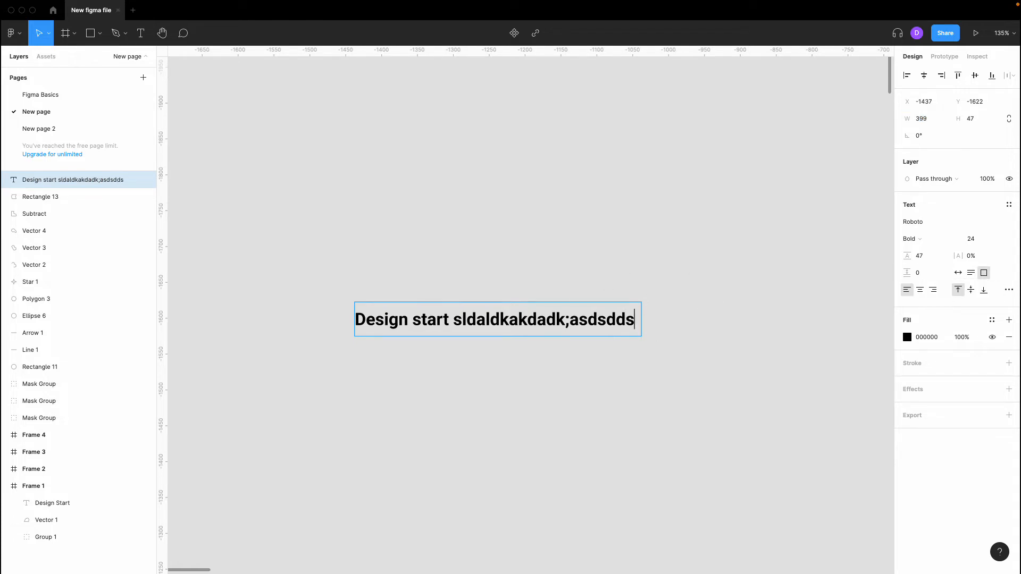
{"action": "type", "text": "s"}
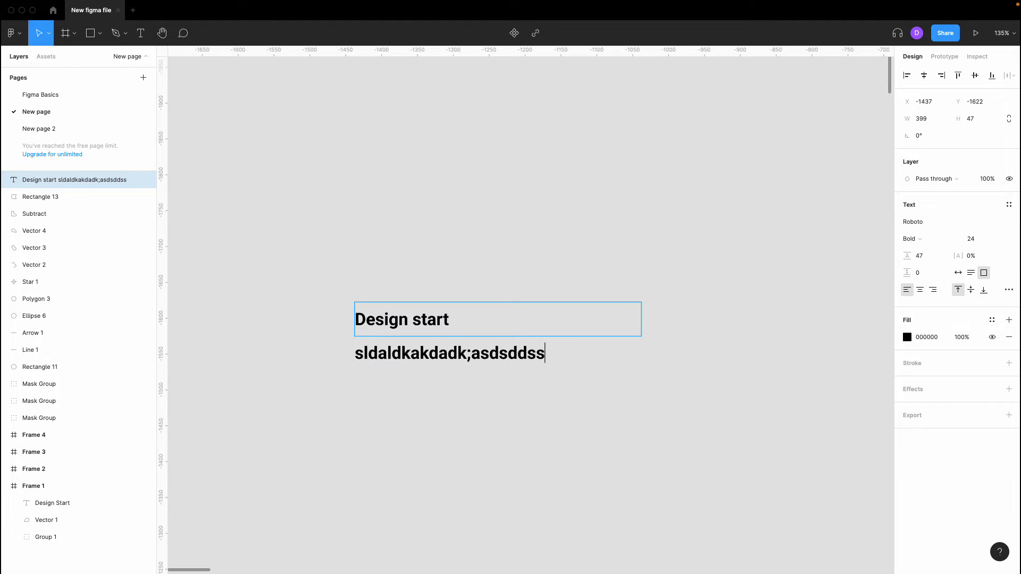
{"action": "key", "text": "BackSpace"}
{"action": "key", "text": "Escape"}
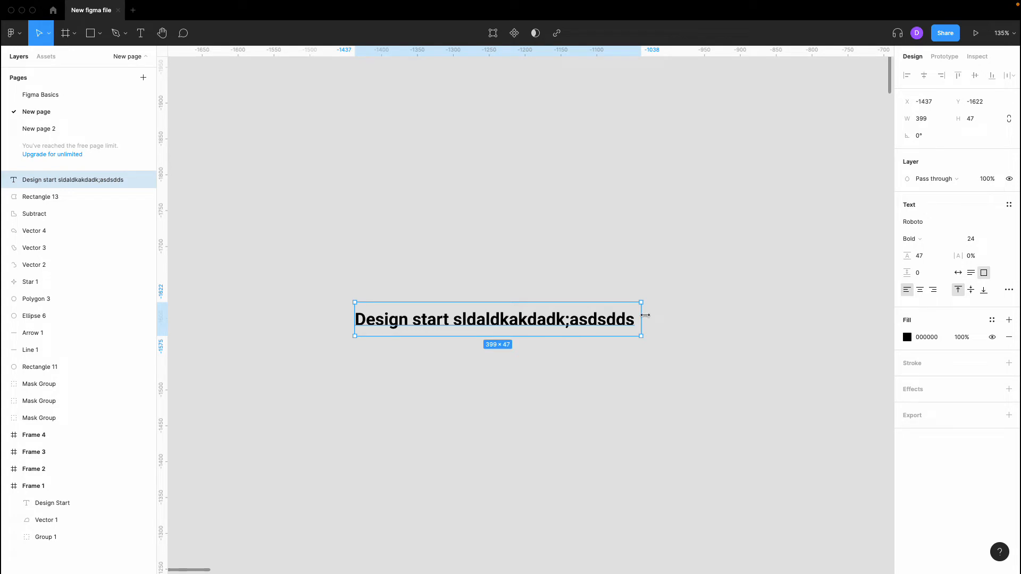
- Stretch the box to 496 wide, then set left horizontal and top vertical alignment
{"action": "left_click_drag", "start_coordinate": [645, 315], "coordinate": [713, 315]}
{"action": "left_click", "coordinate": [920, 291]}
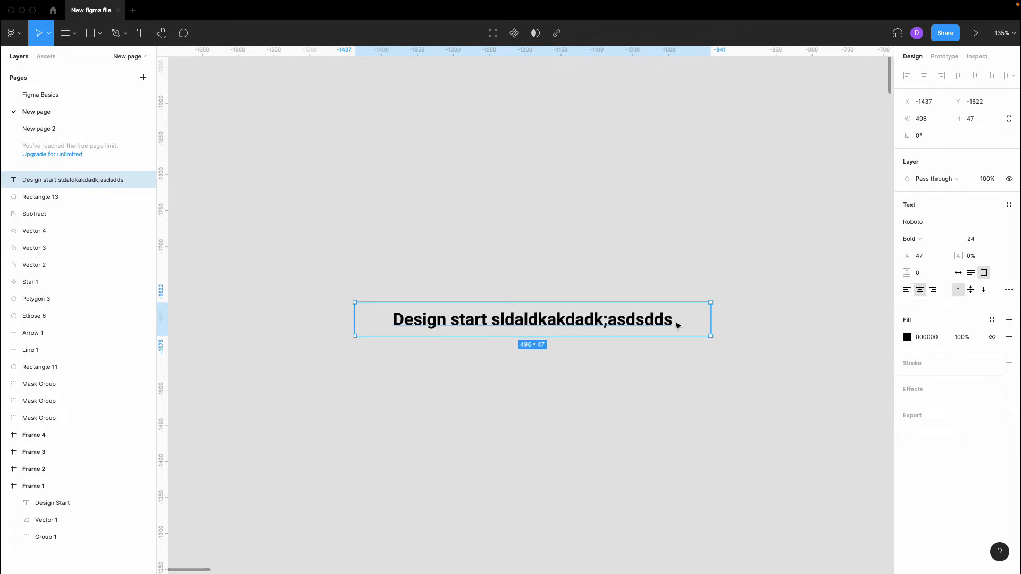
{"action": "left_click", "coordinate": [933, 290]}
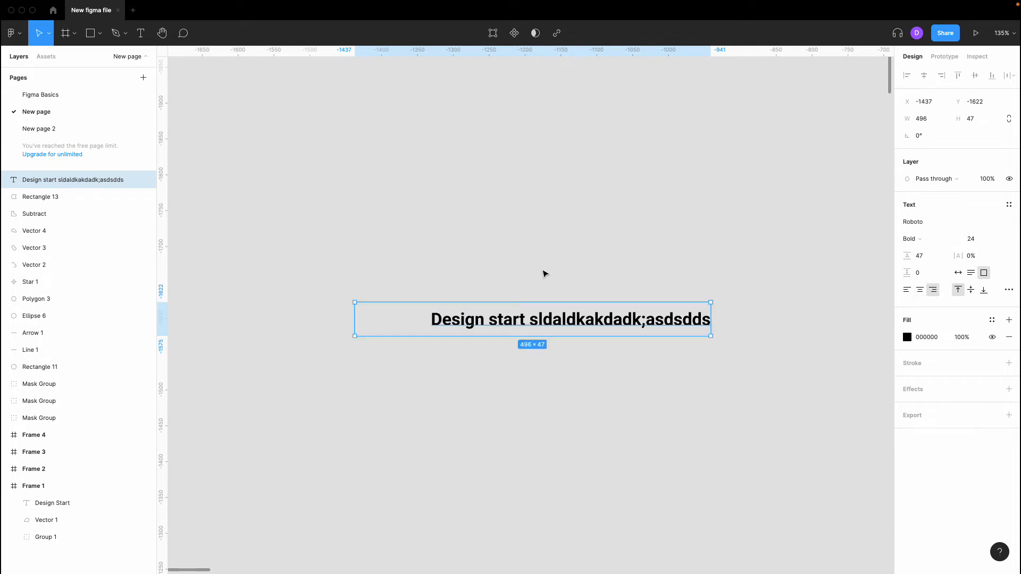
{"action": "left_click", "coordinate": [907, 290]}
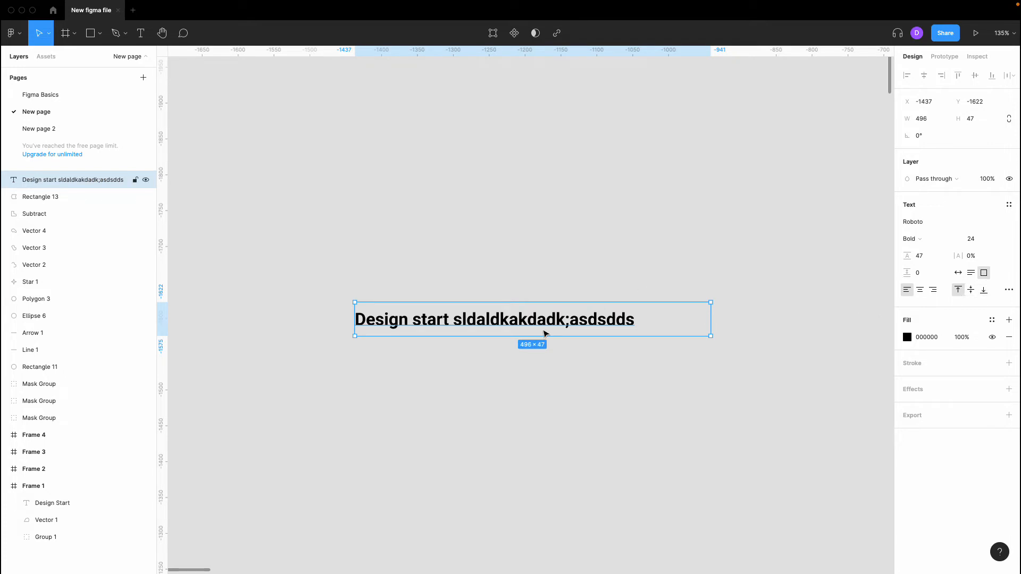
{"action": "left_click", "coordinate": [984, 289]}
{"action": "left_click", "coordinate": [957, 289]}
- Open Type details, try underline and strikethrough, and set decoration to none
{"action": "left_click", "coordinate": [1009, 291]}
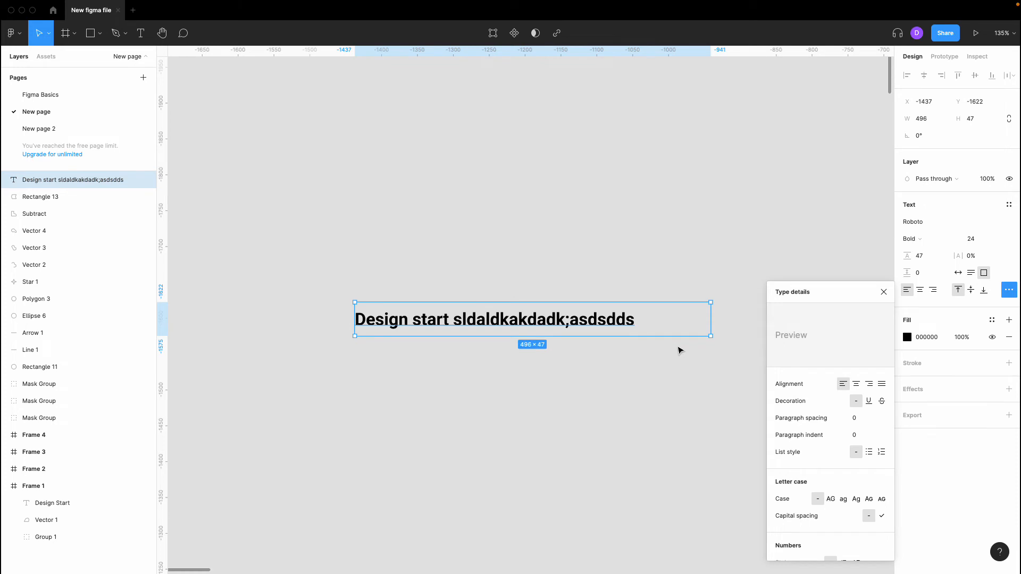
{"action": "scroll", "coordinate": [679, 351], "scroll_direction": "right", "scroll_amount": 5}
{"action": "scroll", "coordinate": [689, 358], "scroll_direction": "left", "scroll_amount": 1}
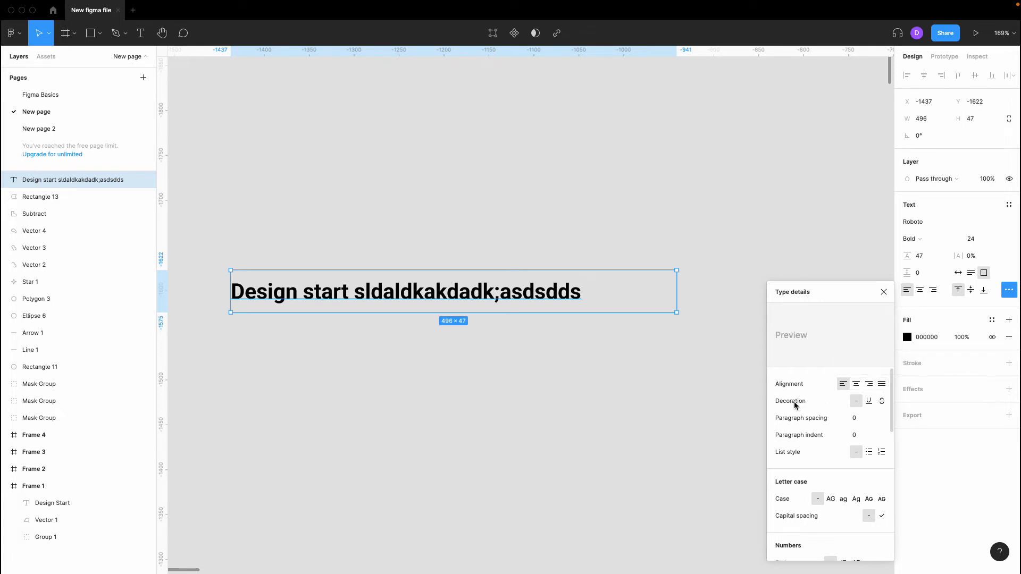
{"action": "left_click", "coordinate": [868, 402]}
{"action": "left_click", "coordinate": [881, 402]}
{"action": "left_click", "coordinate": [868, 402]}
{"action": "left_click", "coordinate": [856, 401]}
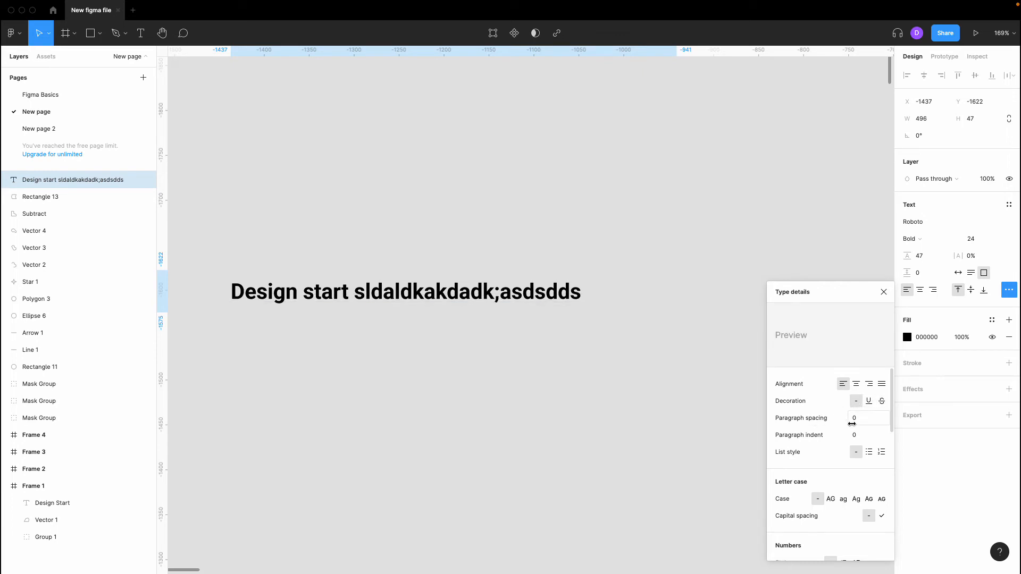
{"action": "scroll", "coordinate": [852, 421], "scroll_direction": "down", "scroll_amount": 1}
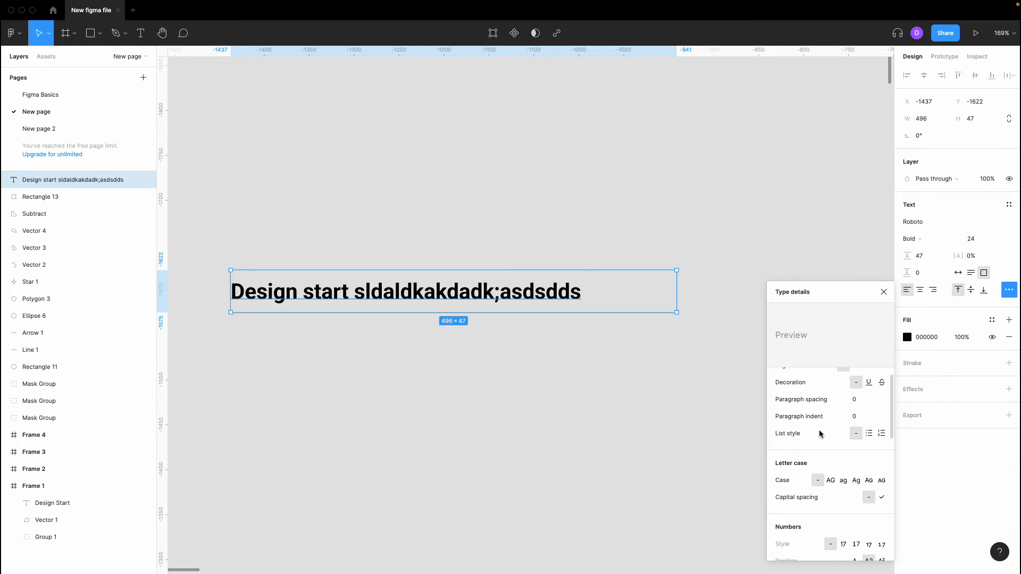
- Add a first 'Another row' line after the Design start text
{"action": "key", "text": "Return"}
{"action": "key", "text": "Right"}
{"action": "key", "text": "Return"}
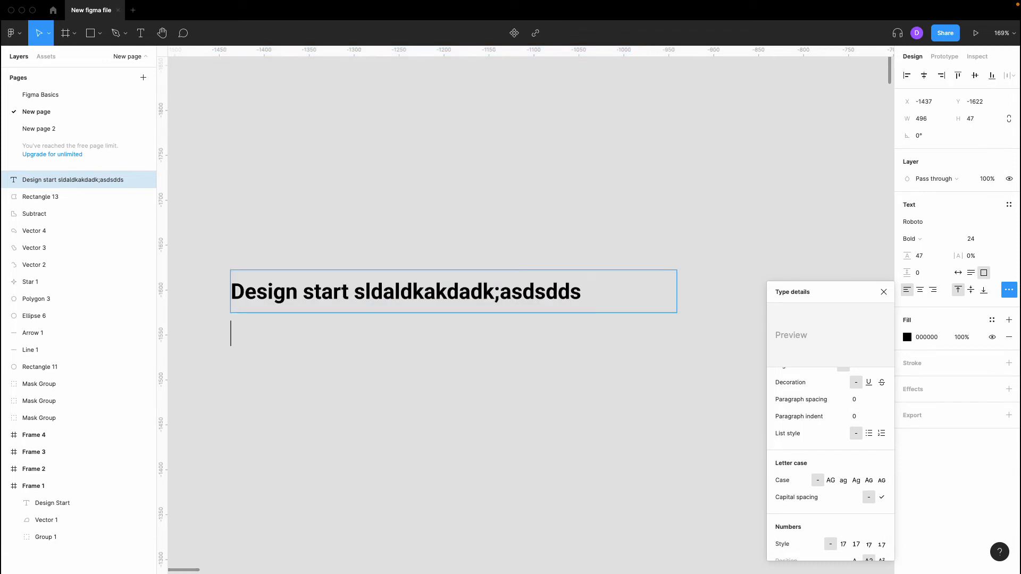
{"action": "type", "text": "Anpt"}
{"action": "key", "text": "BackSpace"}
{"action": "key", "text": "BackSpace"}
{"action": "type", "text": "pthe"}
{"action": "key", "text": "BackSpace"}
{"action": "key", "text": "BackSpace"}
{"action": "key", "text": "BackSpace"}
{"action": "type", "text": "o"}
{"action": "key", "text": "BackSpace"}
{"action": "key", "text": "BackSpace"}
{"action": "type", "text": "other e"}
{"action": "key", "text": "BackSpace"}
{"action": "type", "text": "row"}
- Add a second 'Another row' line beneath it and finish editing
{"action": "key", "text": "Return"}
{"action": "type", "text": "Another tow"}
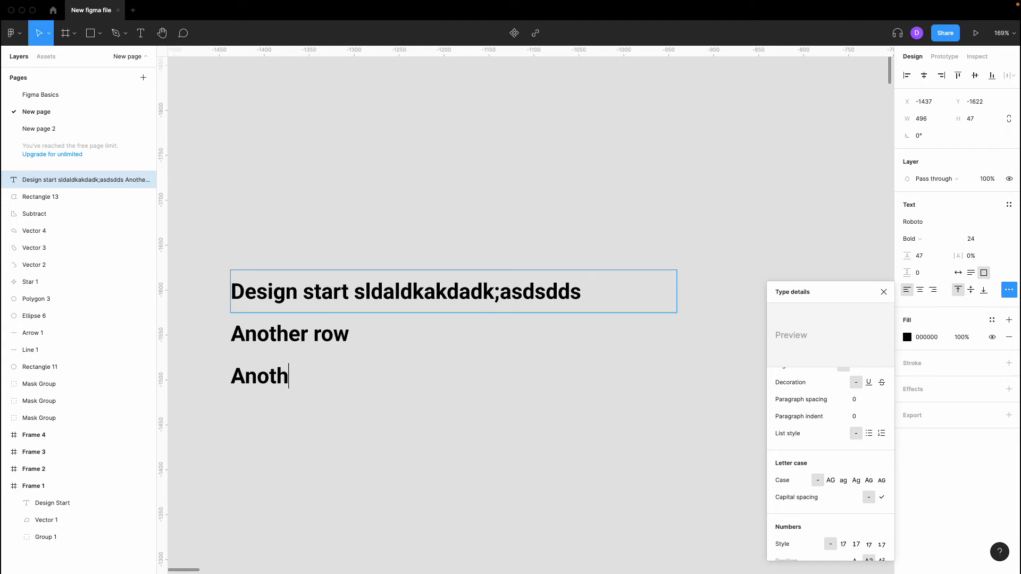
{"action": "key", "text": "BackSpace"}
{"action": "key", "text": "BackSpace"}
{"action": "key", "text": "BackSpace"}
{"action": "type", "text": "row"}
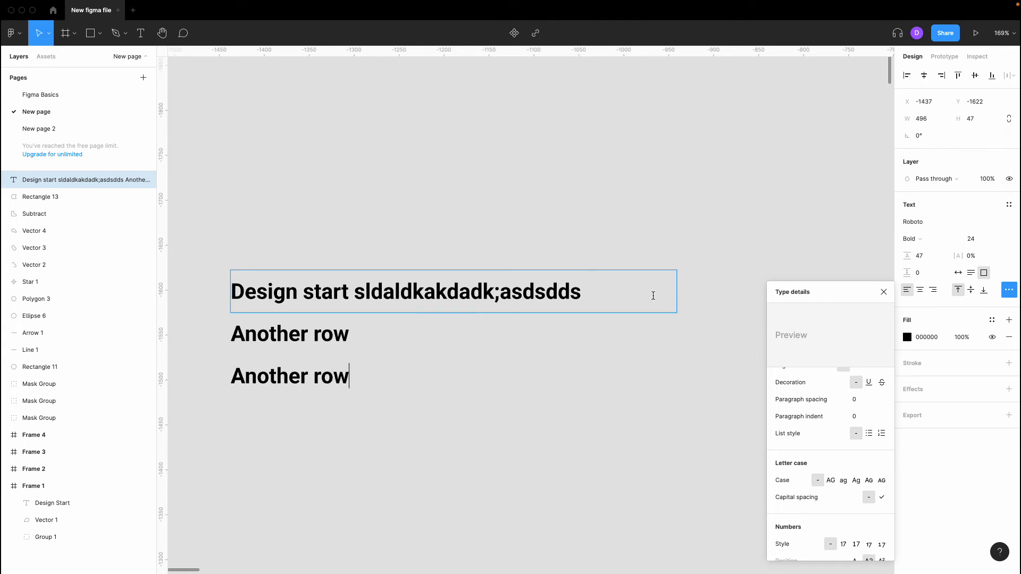
{"action": "key", "text": "Escape"}
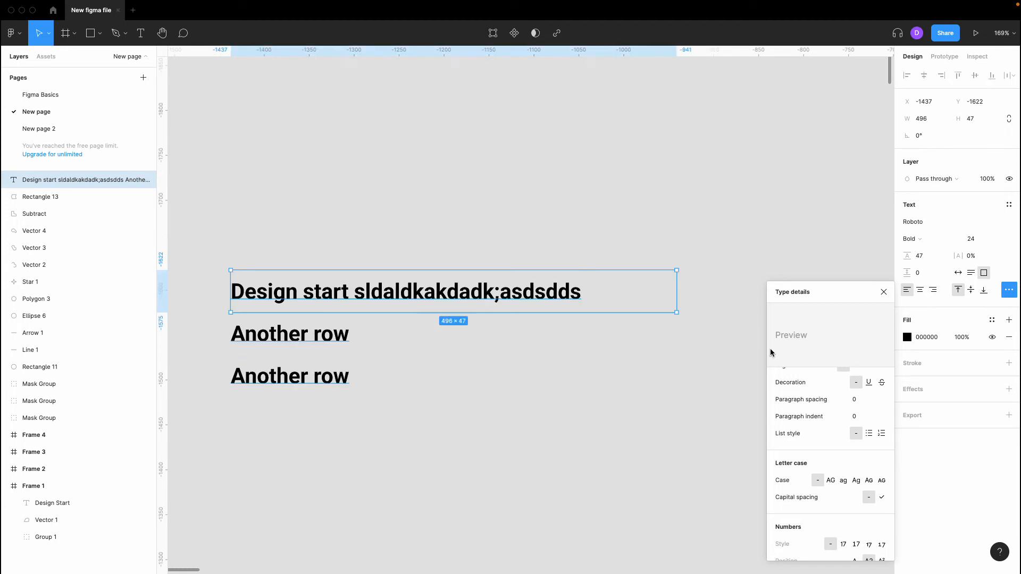
- After trying numbered and no list styles, format the three rows as bullets with list spacing 0
{"action": "left_click", "coordinate": [868, 434]}
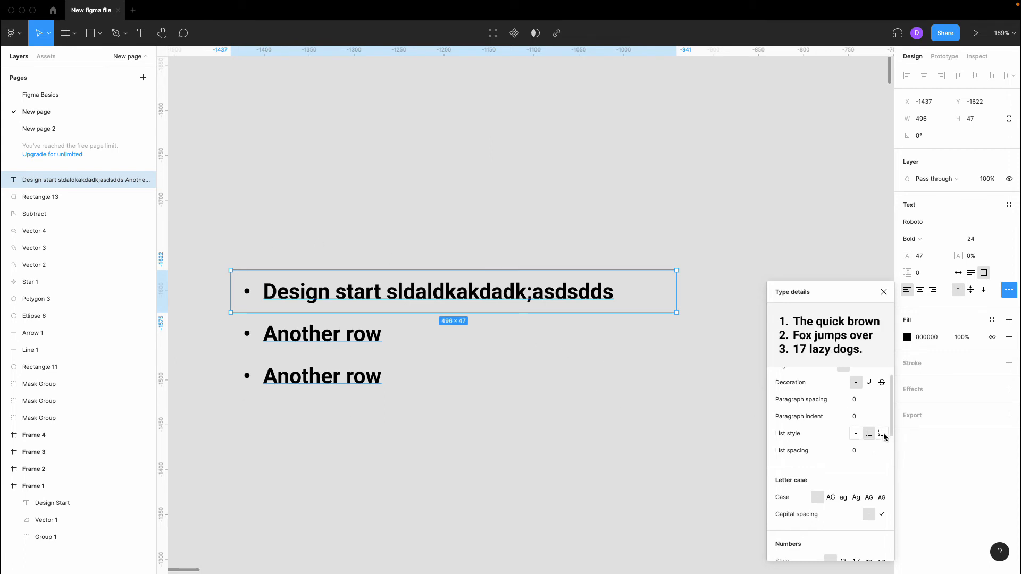
{"action": "left_click", "coordinate": [882, 434]}
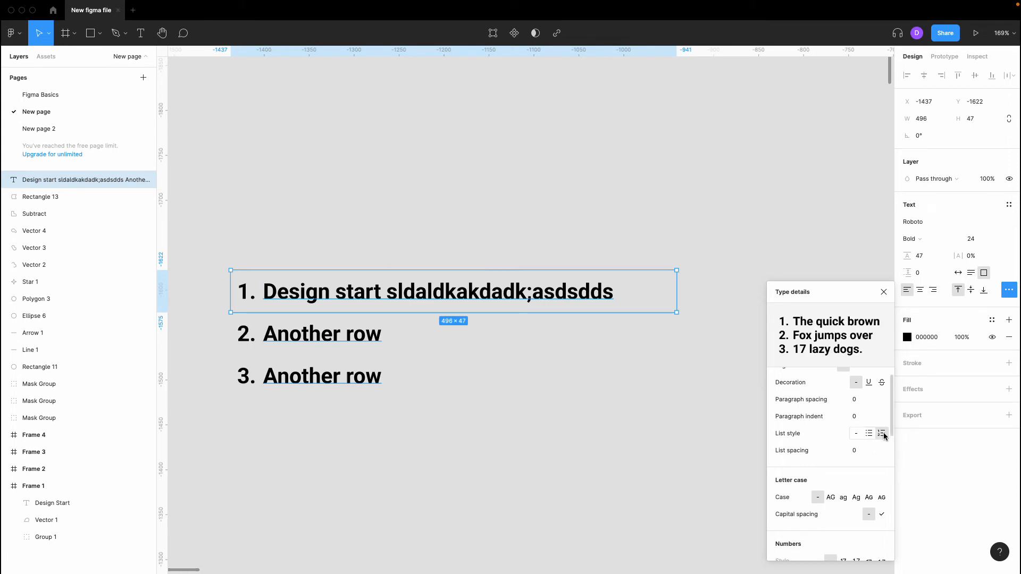
{"action": "left_click", "coordinate": [857, 434]}
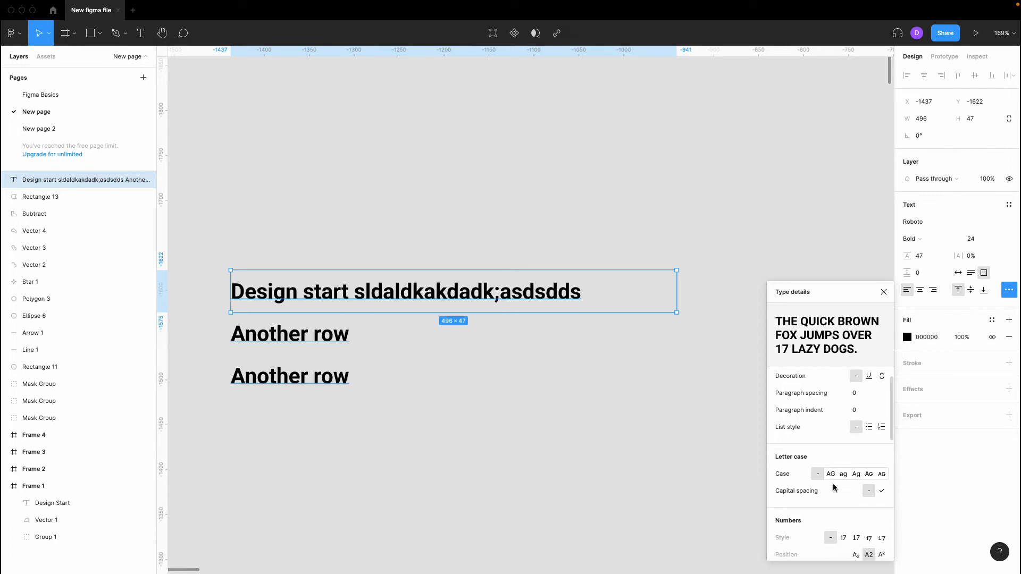
{"action": "left_click", "coordinate": [869, 426]}
{"action": "left_click", "coordinate": [857, 445]}
{"action": "key", "text": "shift+Up"}
{"action": "key", "text": "shift+Up"}
{"action": "key", "text": "shift+Down"}
{"action": "key", "text": "shift+Down"}
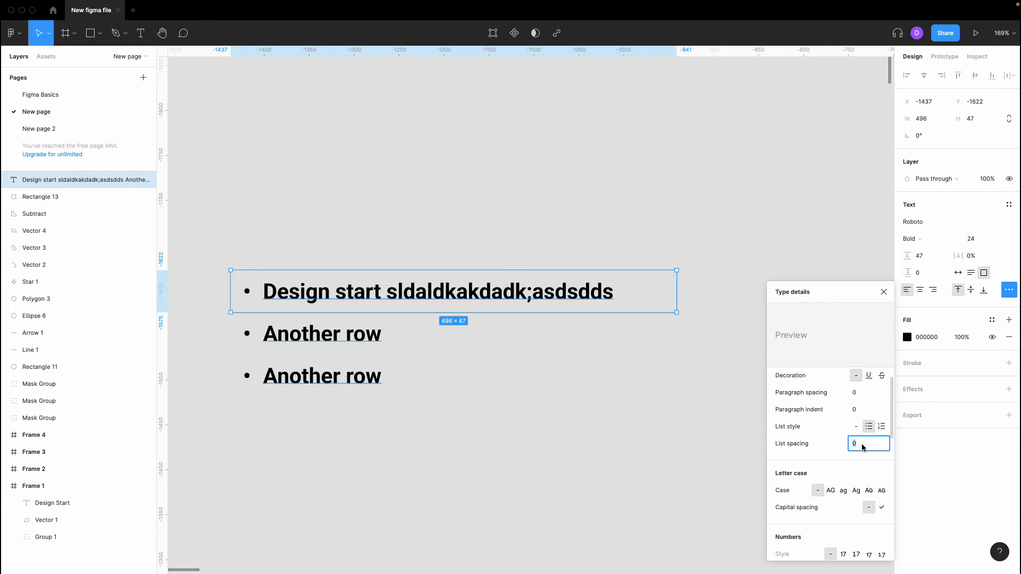
{"action": "left_click", "coordinate": [856, 426]}
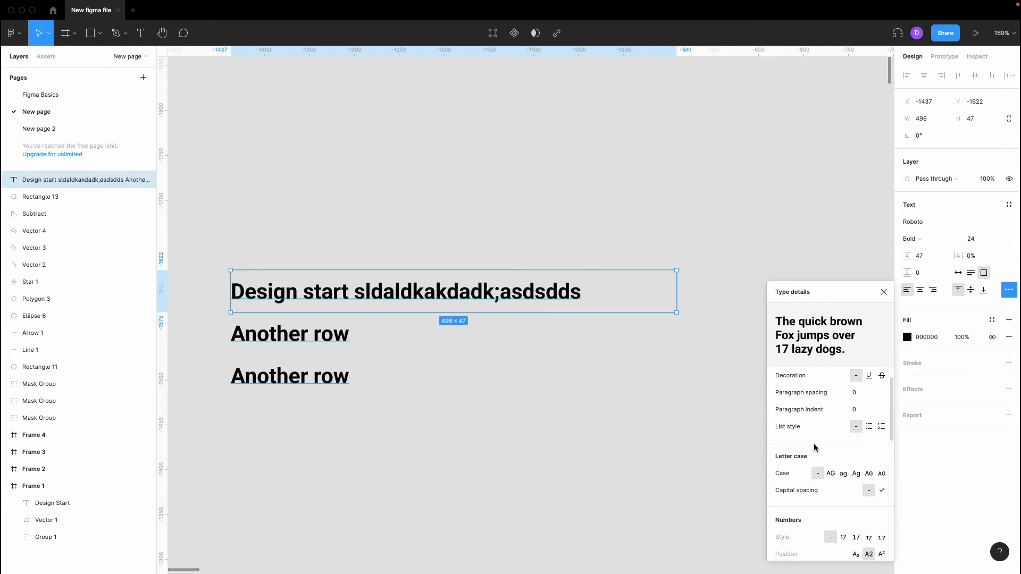
{"action": "scroll", "coordinate": [499, 369], "scroll_direction": "down", "scroll_amount": 1}
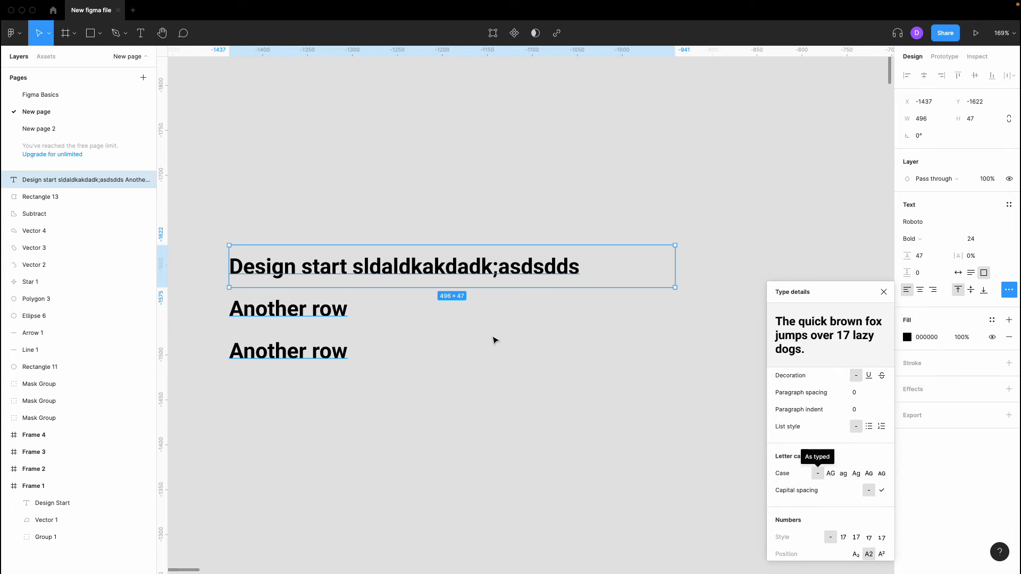
{"action": "left_click", "coordinate": [830, 474]}
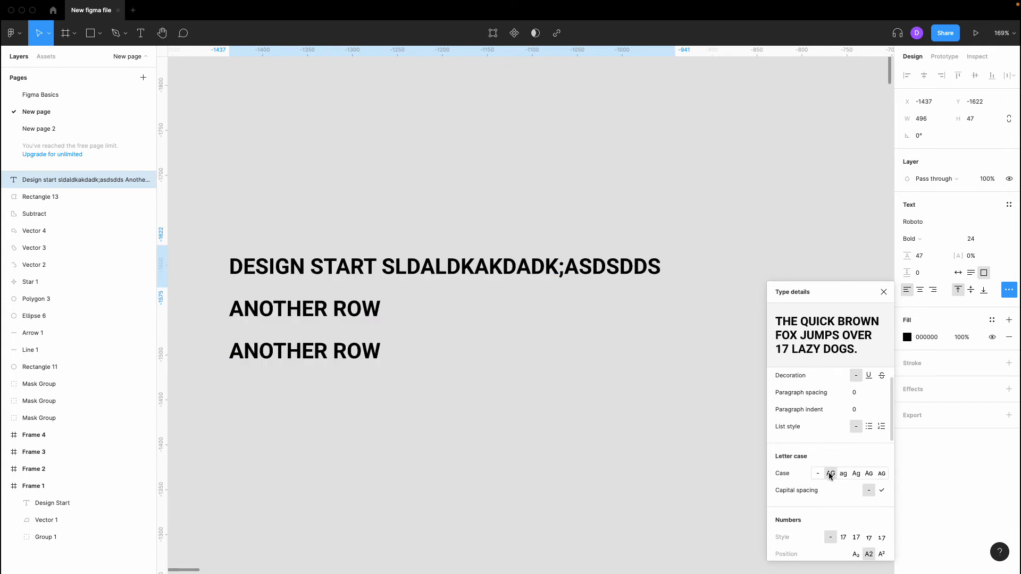
{"action": "left_click", "coordinate": [843, 474]}
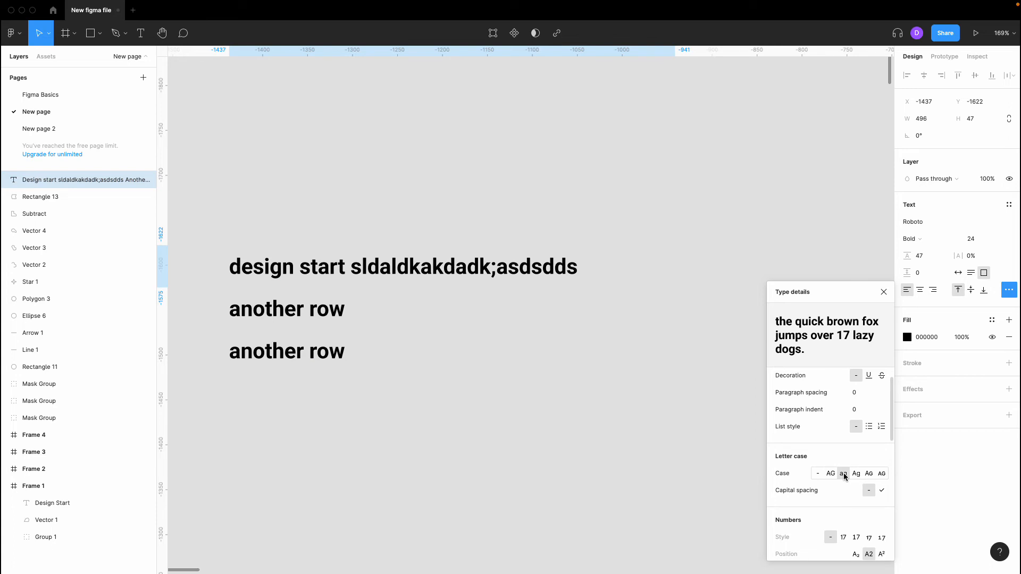
{"action": "left_click", "coordinate": [855, 474]}
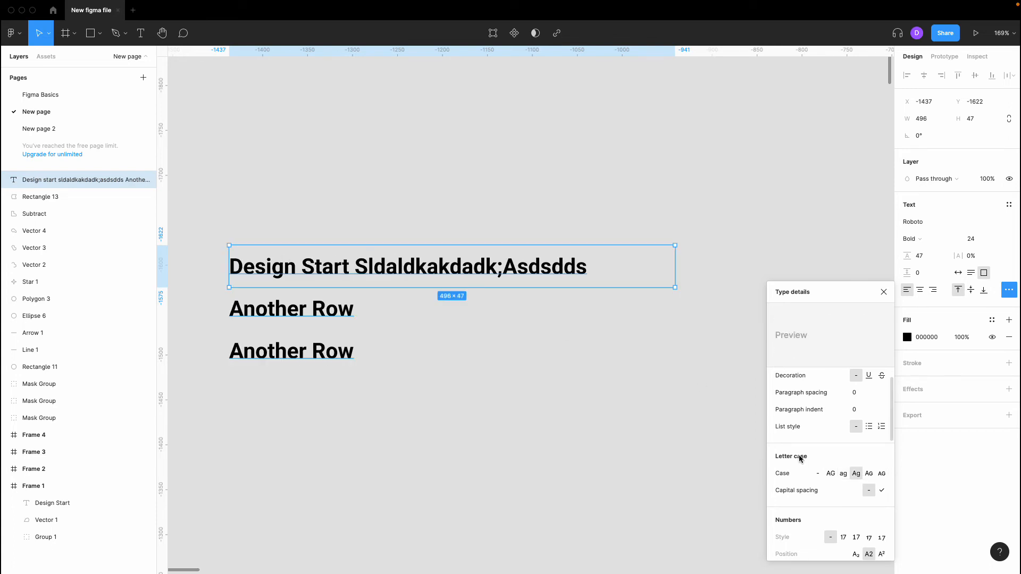
{"action": "left_click", "coordinate": [869, 475]}
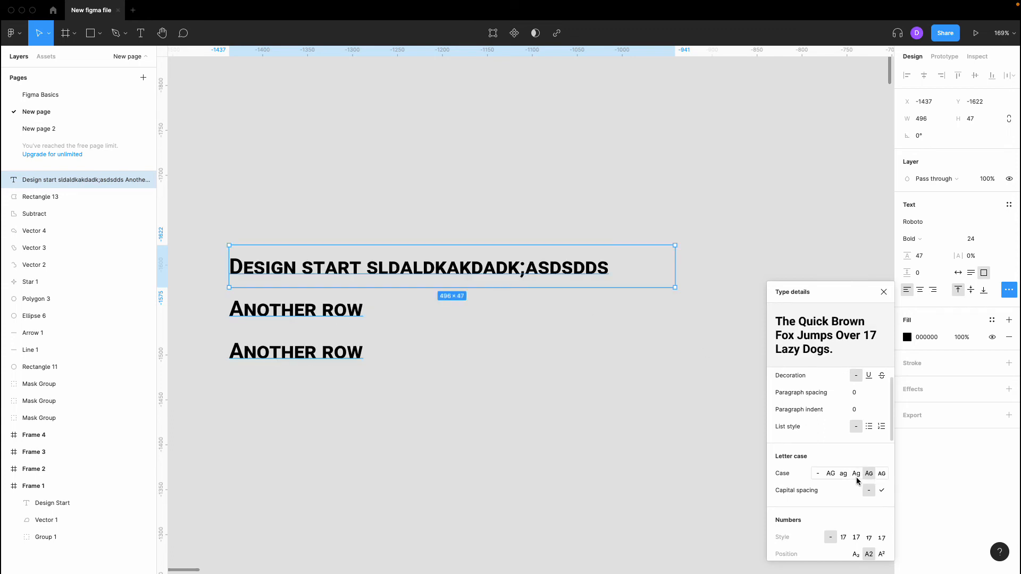
{"action": "left_click", "coordinate": [880, 475]}
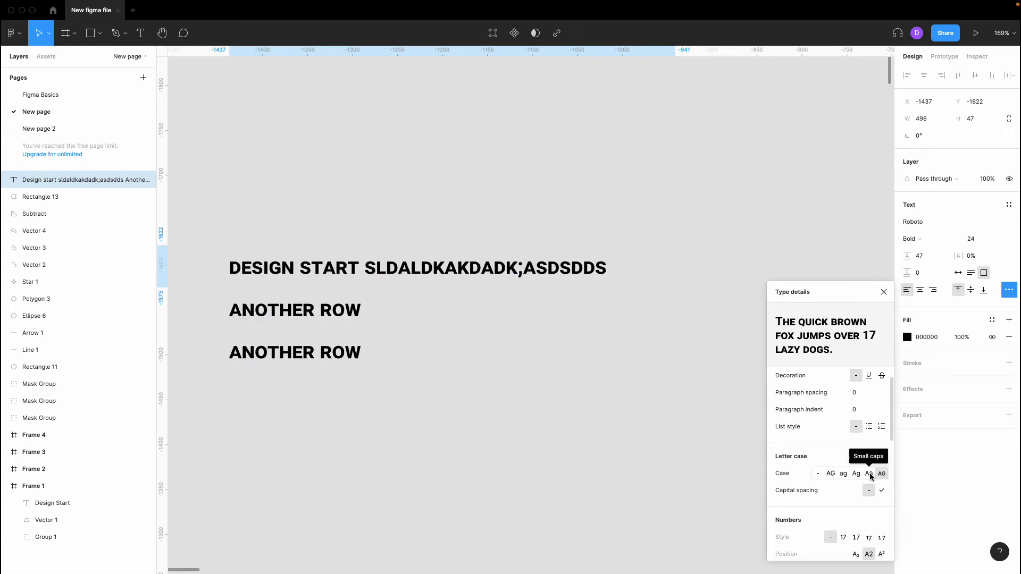
{"action": "left_click", "coordinate": [869, 473]}
{"action": "left_click", "coordinate": [817, 474]}
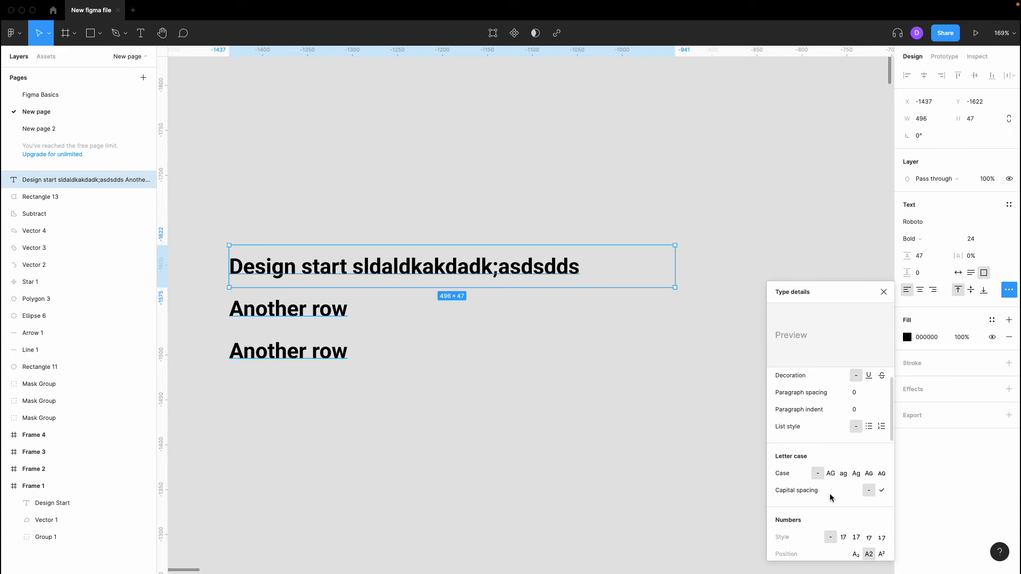
- Insert a new line reading '186' after the title line of the text block
{"action": "scroll", "coordinate": [830, 493], "scroll_direction": "down", "scroll_amount": 1}
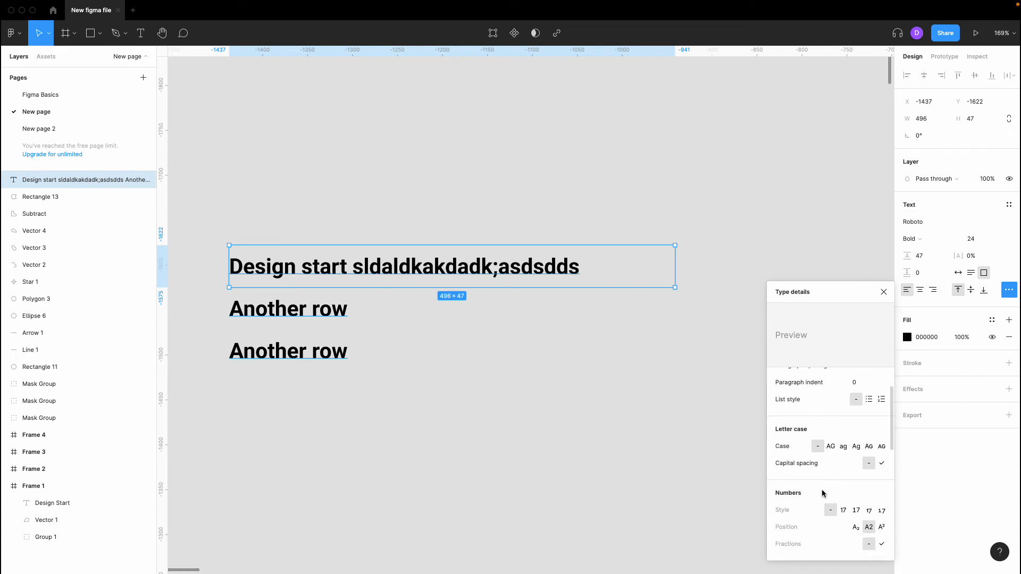
{"action": "scroll", "coordinate": [827, 494], "scroll_direction": "down", "scroll_amount": 3}
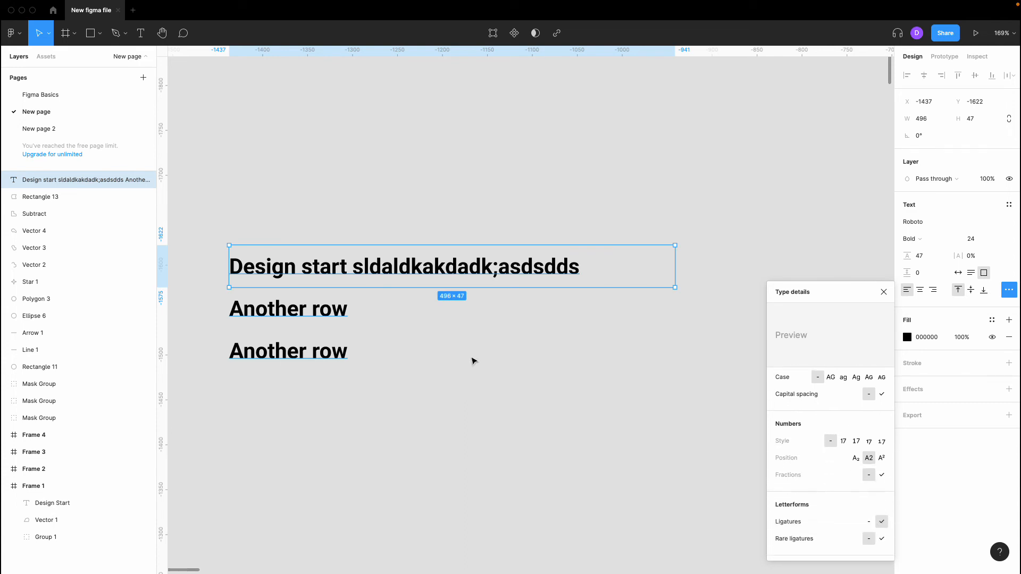
{"action": "scroll", "coordinate": [818, 473], "scroll_direction": "up", "scroll_amount": 1}
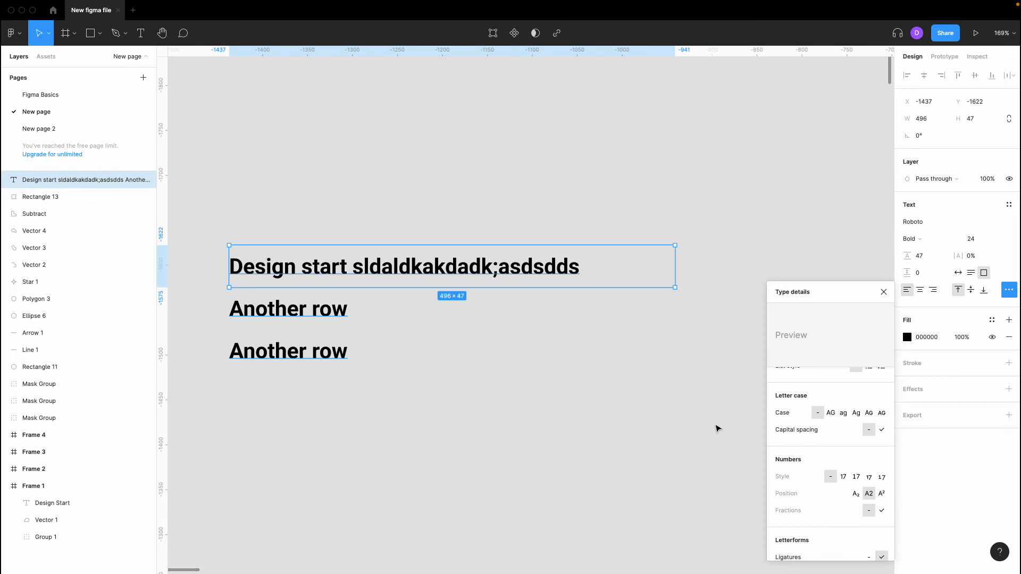
{"action": "double_click", "coordinate": [565, 273]}
{"action": "left_click", "coordinate": [582, 271]}
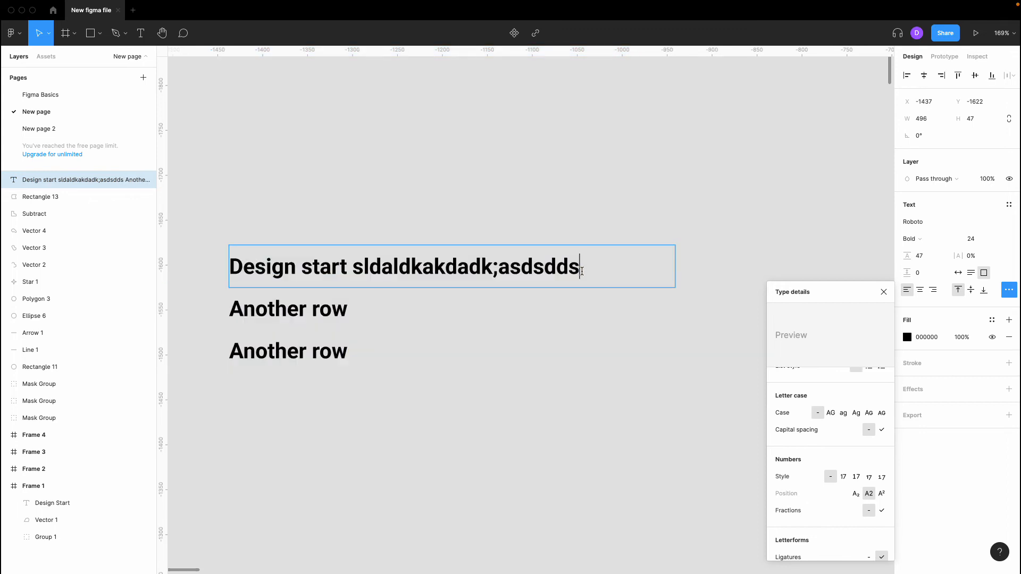
{"action": "key", "text": "Return"}
{"action": "type", "text": "186"}
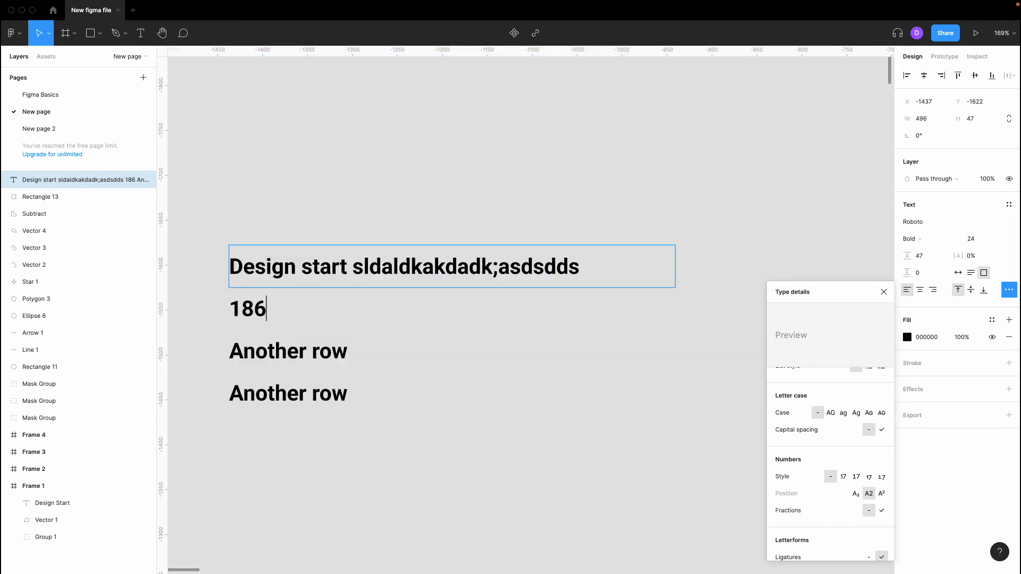
{"action": "key", "text": "Escape"}
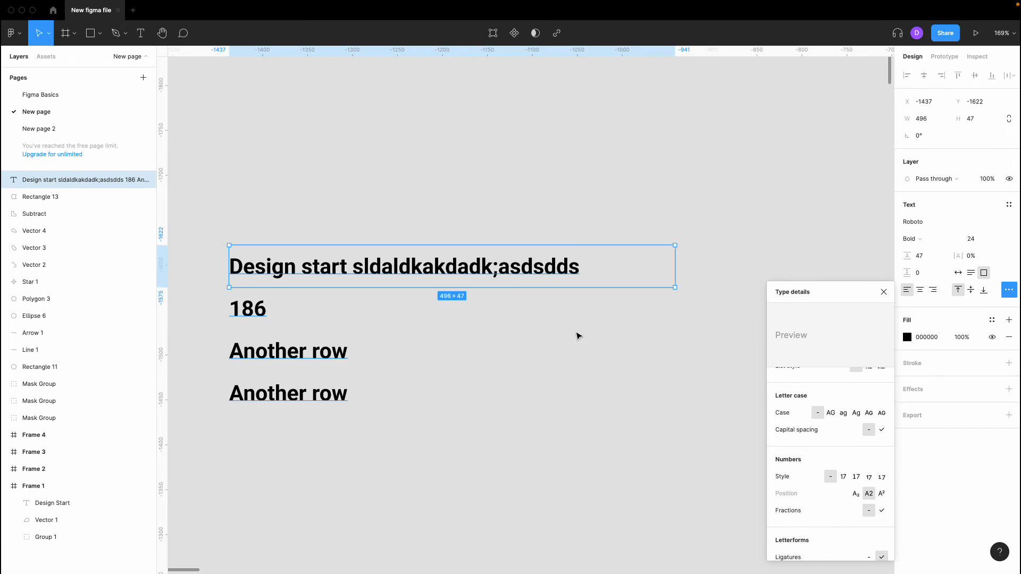
- Try the alternate Numbers Style options, then reset the number style to default '-'
{"action": "left_click", "coordinate": [846, 480]}
{"action": "left_click", "coordinate": [856, 477]}
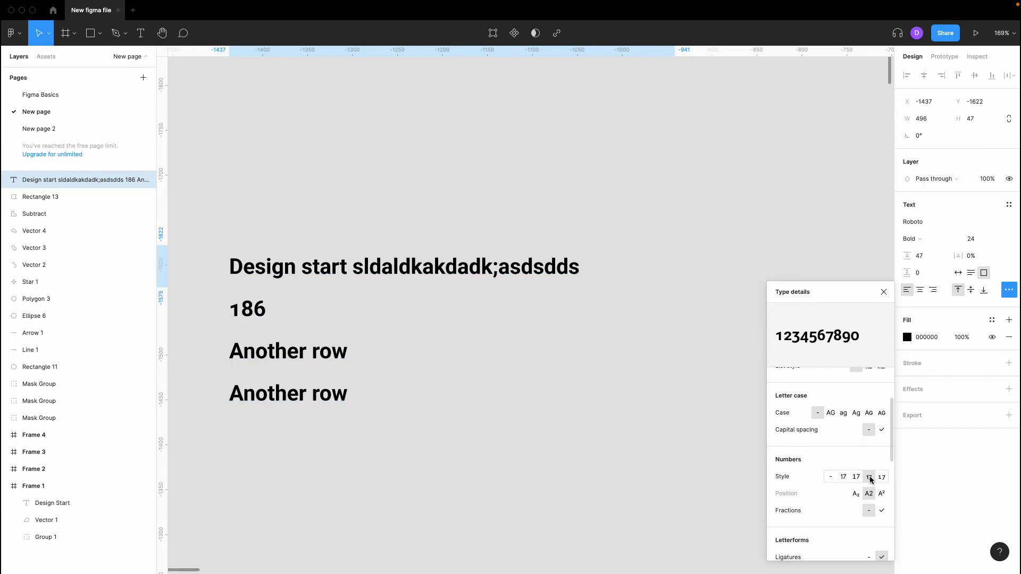
{"action": "left_click", "coordinate": [831, 477]}
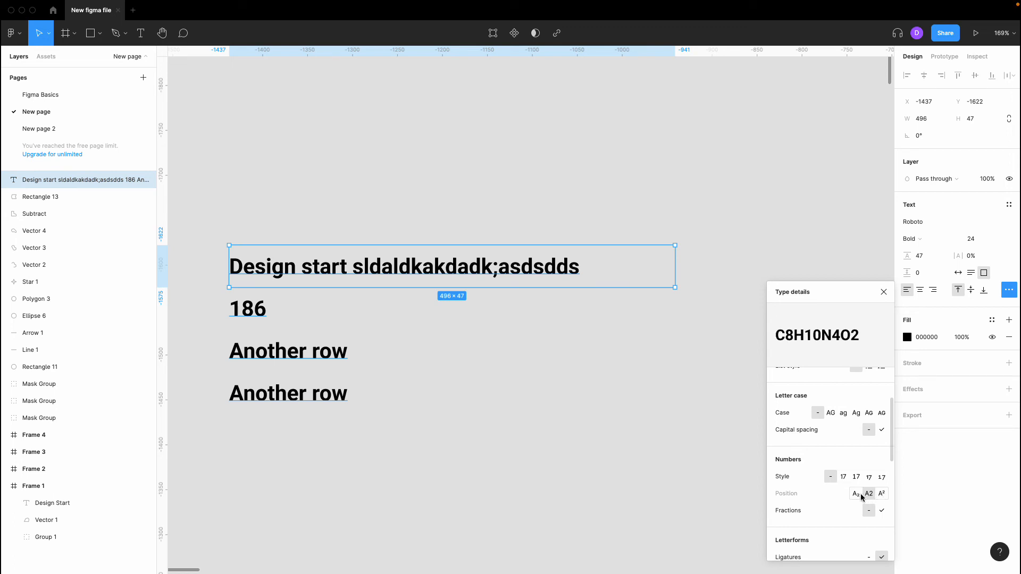
{"action": "scroll", "coordinate": [835, 530], "scroll_direction": "down", "scroll_amount": 1}
{"action": "scroll", "coordinate": [835, 530], "scroll_direction": "down", "scroll_amount": 2}
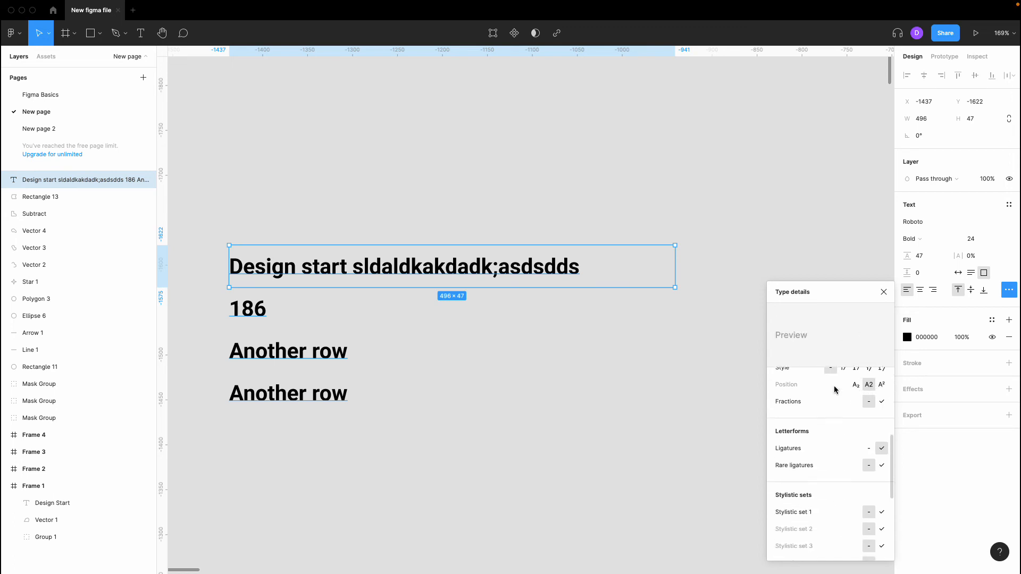
{"action": "left_click", "coordinate": [881, 403]}
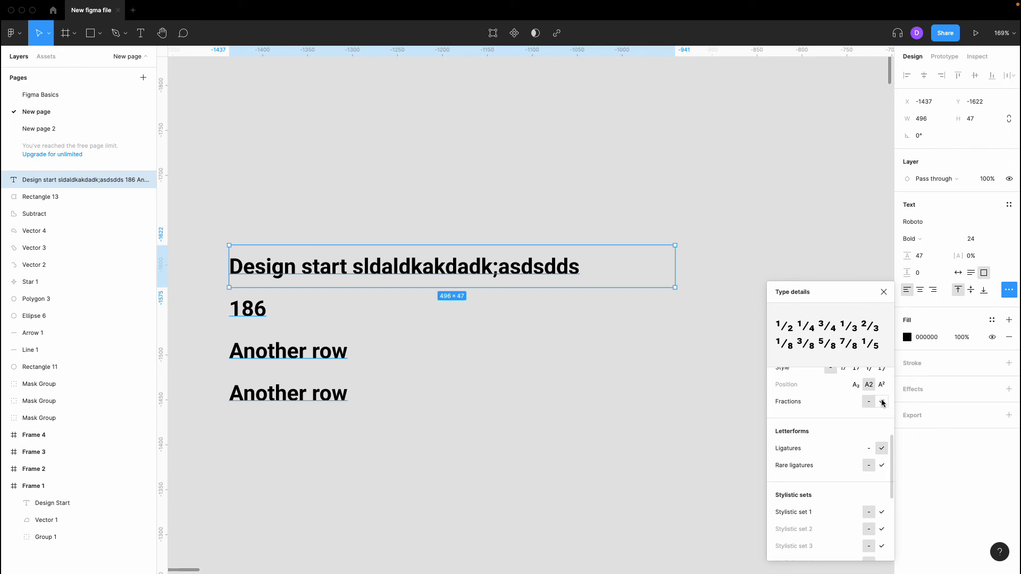
{"action": "left_click", "coordinate": [868, 402]}
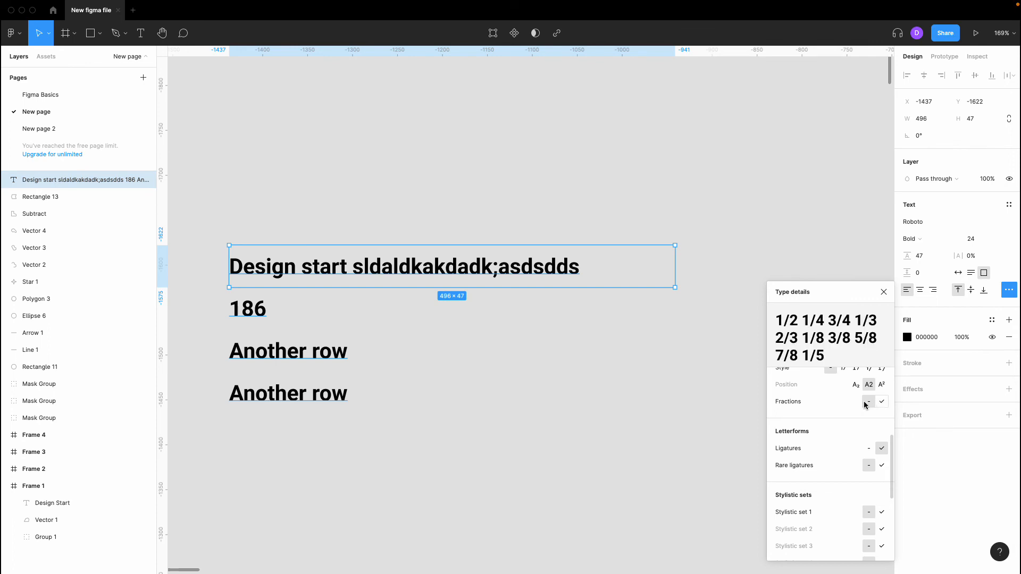
{"action": "scroll", "coordinate": [814, 470], "scroll_direction": "down", "scroll_amount": 5}
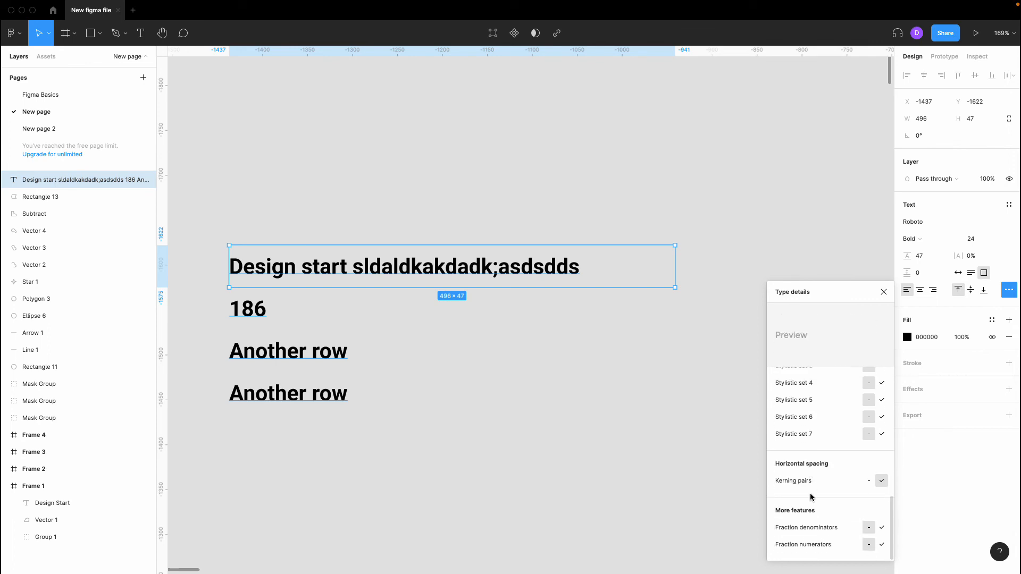
{"action": "scroll", "coordinate": [810, 497], "scroll_direction": "up", "scroll_amount": 5}
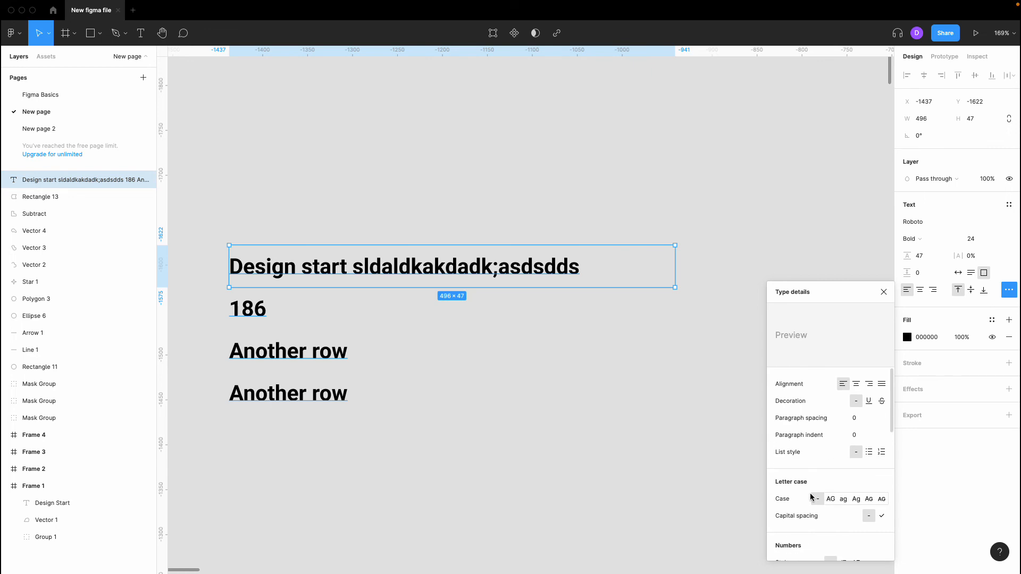
{"action": "scroll", "coordinate": [810, 497], "scroll_direction": "down", "scroll_amount": 5}
{"action": "scroll", "coordinate": [810, 497], "scroll_direction": "down", "scroll_amount": 4}
{"action": "scroll", "coordinate": [810, 496], "scroll_direction": "up", "scroll_amount": 1}
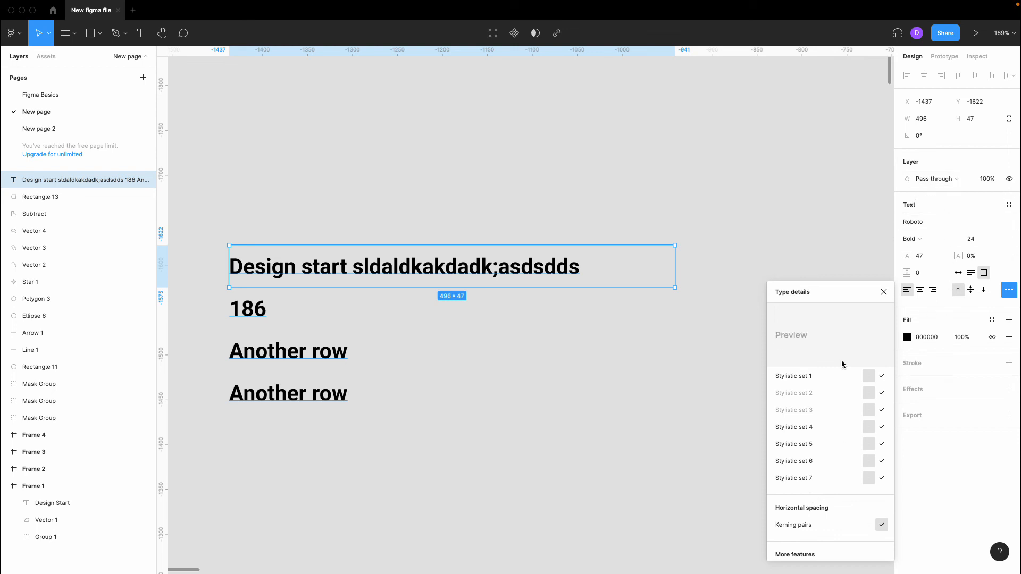
{"action": "scroll", "coordinate": [823, 401], "scroll_direction": "up", "scroll_amount": 5}
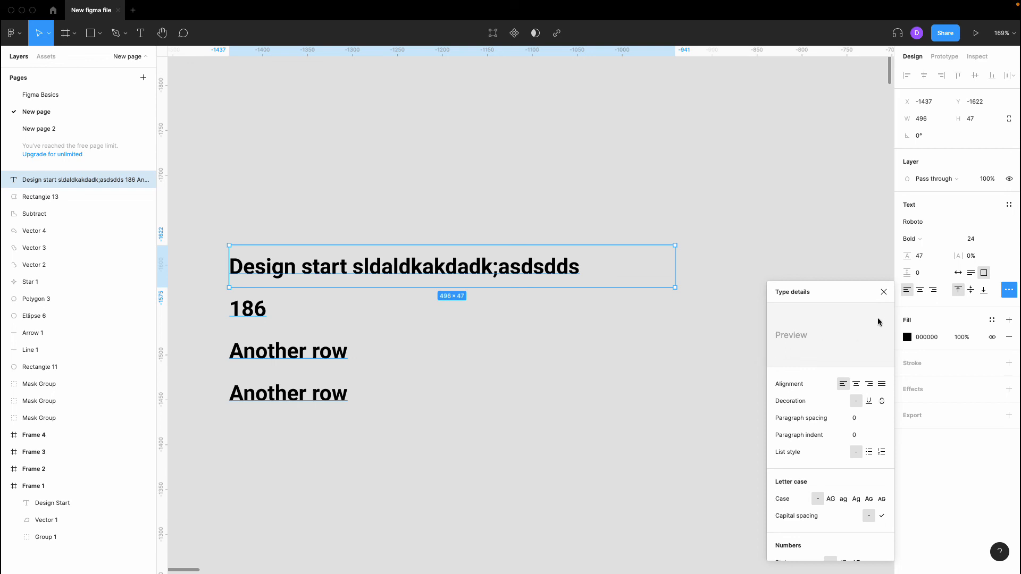
- Close the Type details panel and reselect the text block
{"action": "left_click", "coordinate": [883, 293]}
{"action": "left_click", "coordinate": [750, 328]}
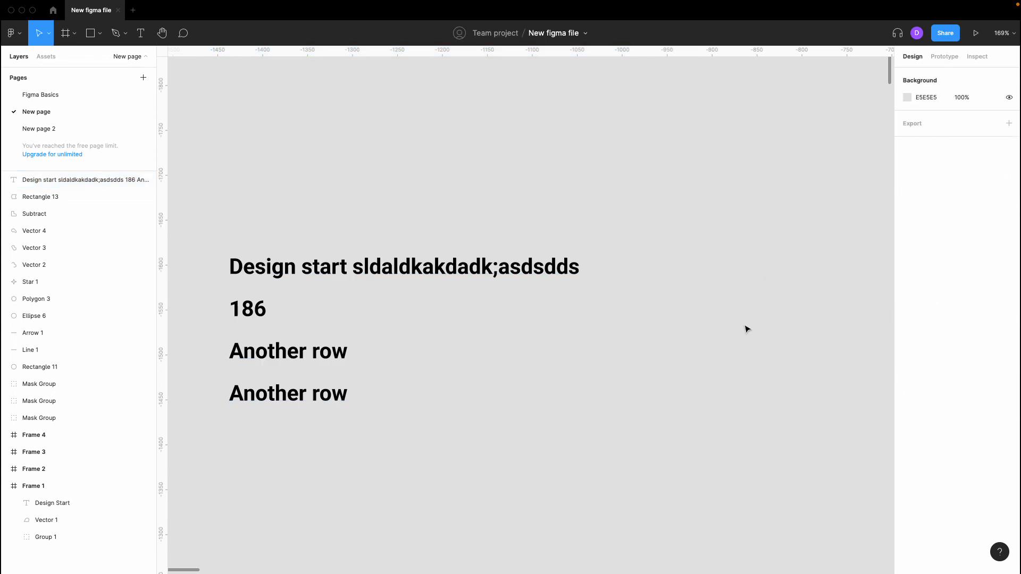
{"action": "left_click", "coordinate": [503, 261]}
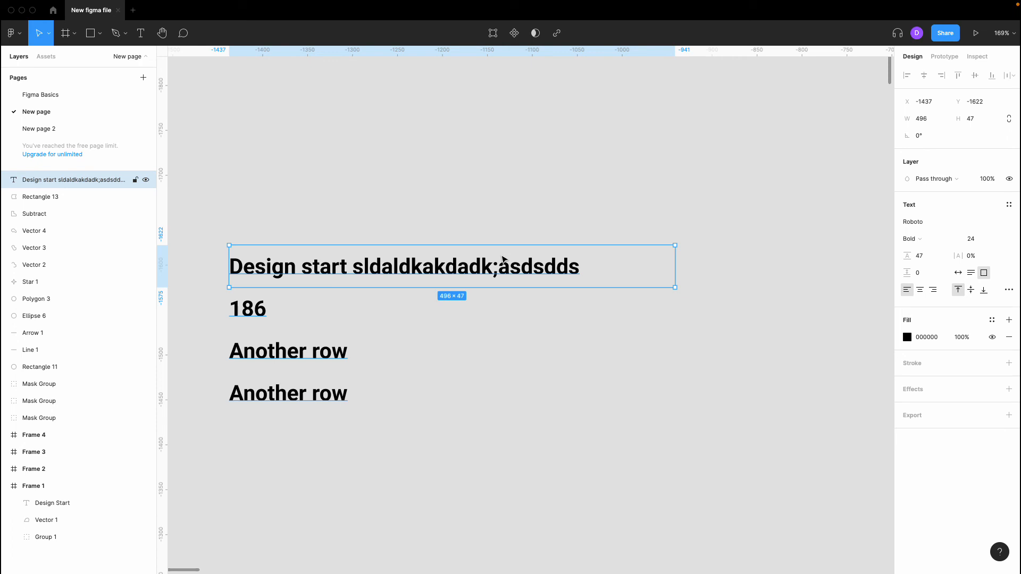
- Change the text fill from black to red DD2929 at 100%
{"action": "left_click", "coordinate": [907, 337]}
{"action": "mouse_move", "coordinate": [870, 352]}
{"action": "left_mouse_down"}
{"action": "mouse_move", "coordinate": [873, 321]}
{"action": "mouse_move", "coordinate": [878, 349]}
{"action": "mouse_move", "coordinate": [861, 317]}
{"action": "mouse_move", "coordinate": [876, 318]}
{"action": "mouse_move", "coordinate": [870, 328]}
{"action": "left_mouse_up"}
{"action": "left_click", "coordinate": [701, 235]}
{"action": "left_click", "coordinate": [123, 181]}
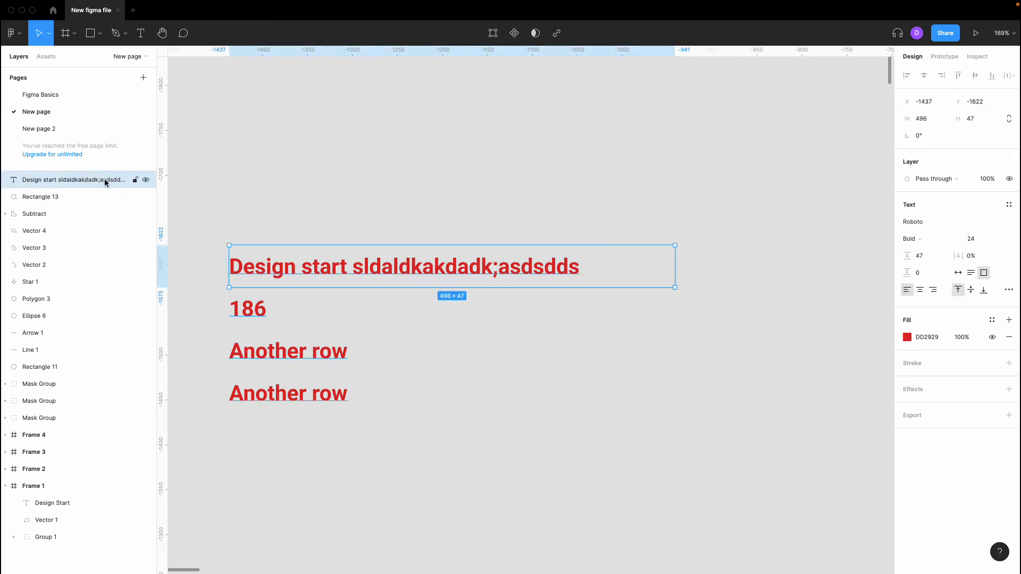
- Zoom out and move the red text block left and up on the page
{"action": "scroll", "coordinate": [334, 231], "scroll_direction": "down", "scroll_amount": 5}
{"action": "left_click", "coordinate": [351, 222]}
{"action": "scroll", "coordinate": [351, 222], "scroll_direction": "left", "scroll_amount": 2}
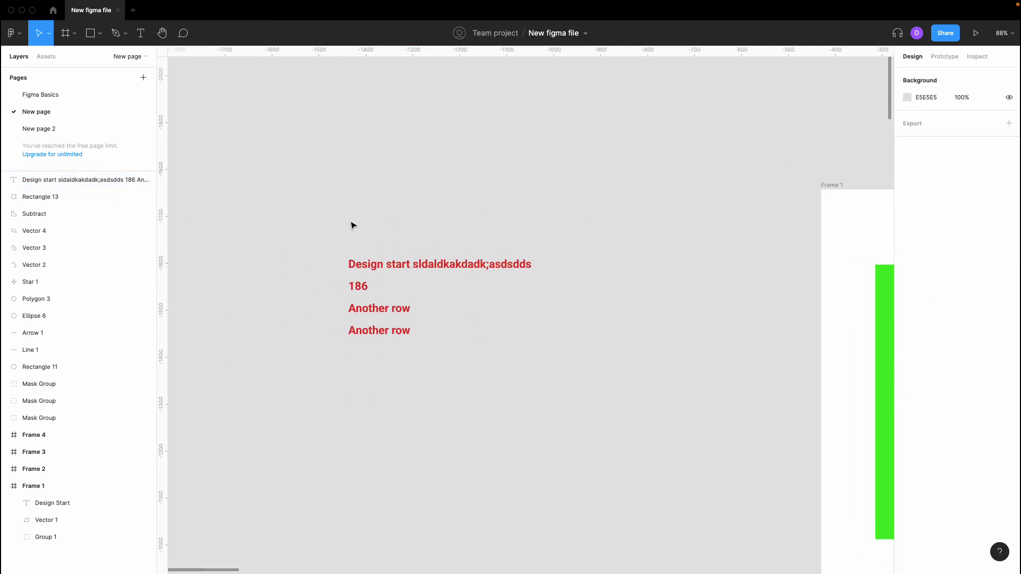
{"action": "scroll", "coordinate": [351, 222], "scroll_direction": "up", "scroll_amount": 2}
{"action": "left_click_drag", "start_coordinate": [396, 272], "coordinate": [284, 246]}
{"action": "left_click", "coordinate": [284, 214]}
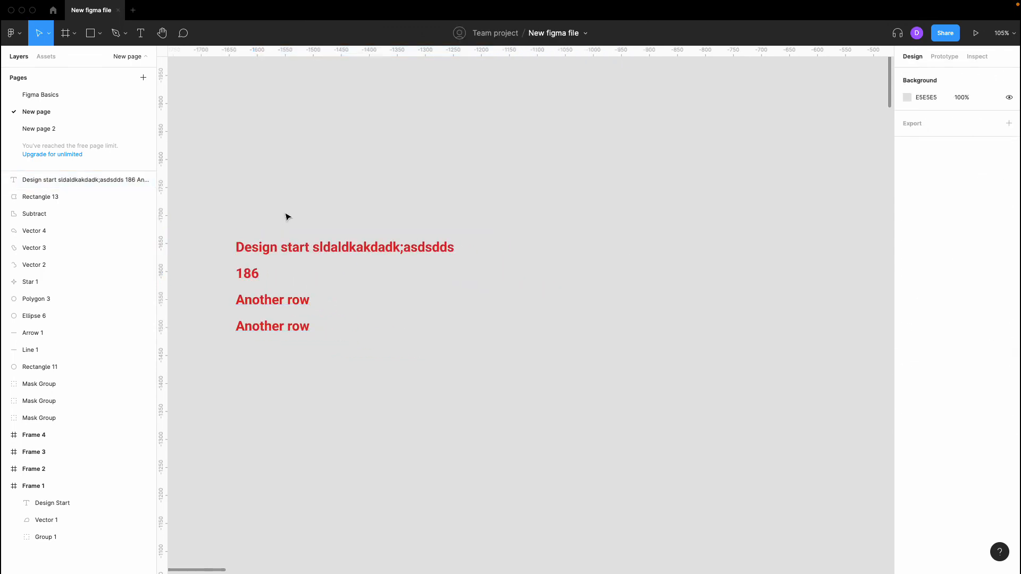
{"action": "left_click", "coordinate": [301, 256]}
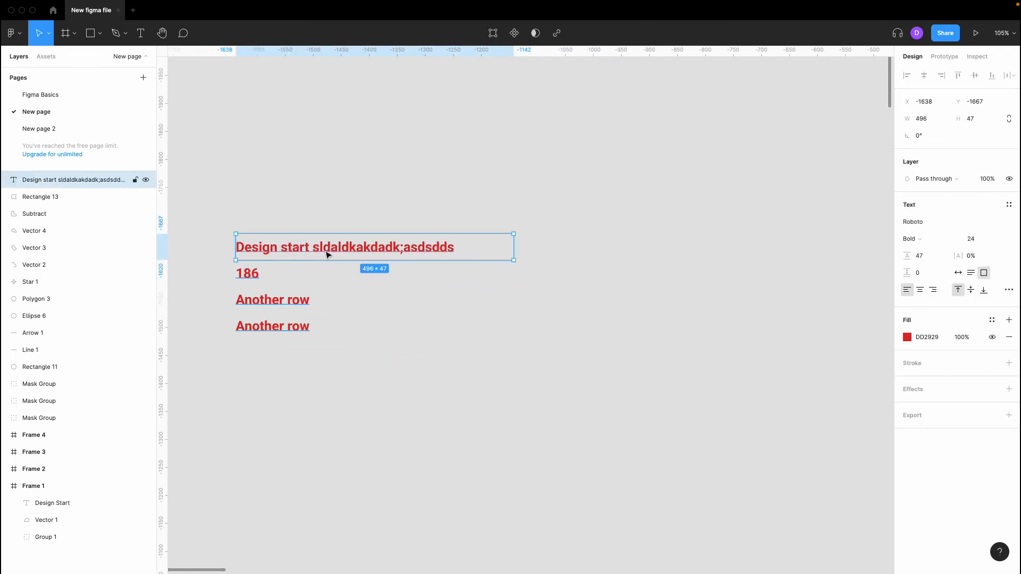
{"action": "left_click", "coordinate": [285, 175]}
- Draw a 220×220 grey C4C4C4 rectangle, Rectangle 14, right of the text
{"action": "key", "text": "r"}
{"action": "left_click_drag", "start_coordinate": [531, 223], "coordinate": [654, 346]}
{"action": "left_click", "coordinate": [635, 432]}
- Move the text layer above Rectangle 14 and position the rectangle beside the text
{"action": "left_click", "coordinate": [388, 245]}
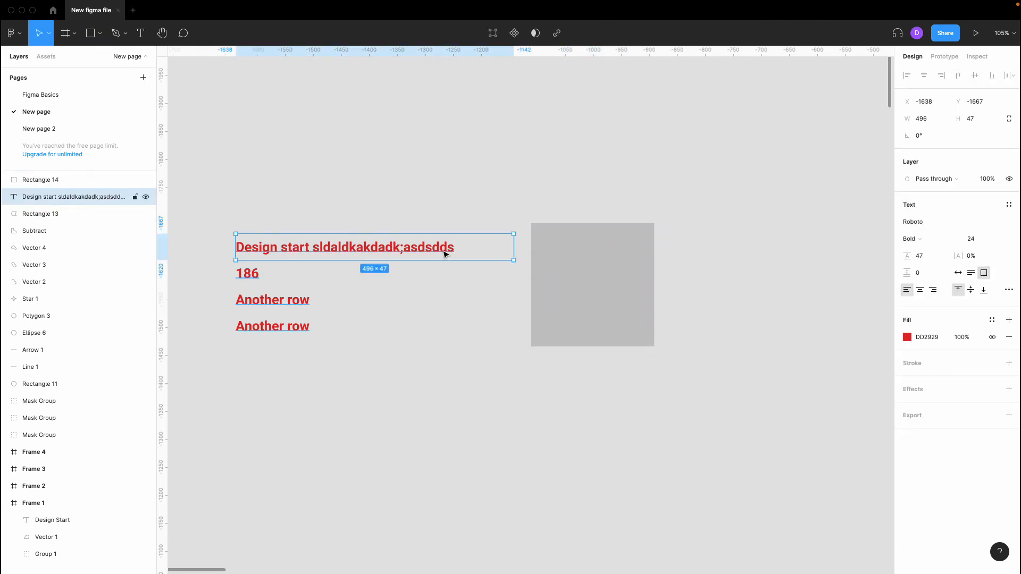
{"action": "left_click_drag", "start_coordinate": [94, 198], "coordinate": [93, 179]}
{"action": "left_click_drag", "start_coordinate": [339, 251], "coordinate": [380, 232]}
{"action": "left_click_drag", "start_coordinate": [82, 181], "coordinate": [85, 205]}
{"action": "mouse_move", "coordinate": [608, 259]}
{"action": "left_mouse_down"}
{"action": "mouse_move", "coordinate": [334, 244]}
{"action": "mouse_move", "coordinate": [610, 243]}
{"action": "left_mouse_up"}
{"action": "left_click", "coordinate": [764, 254]}
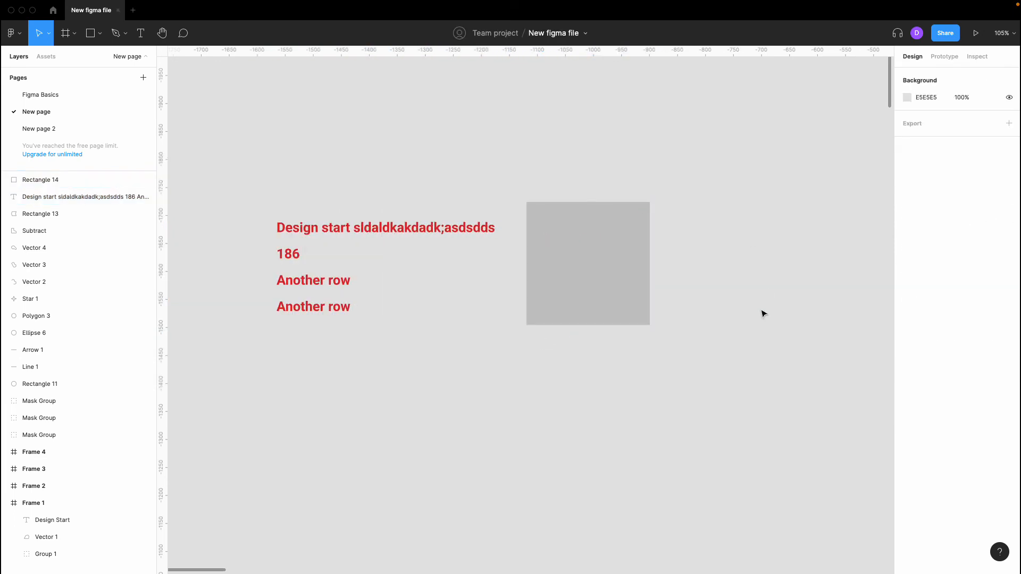